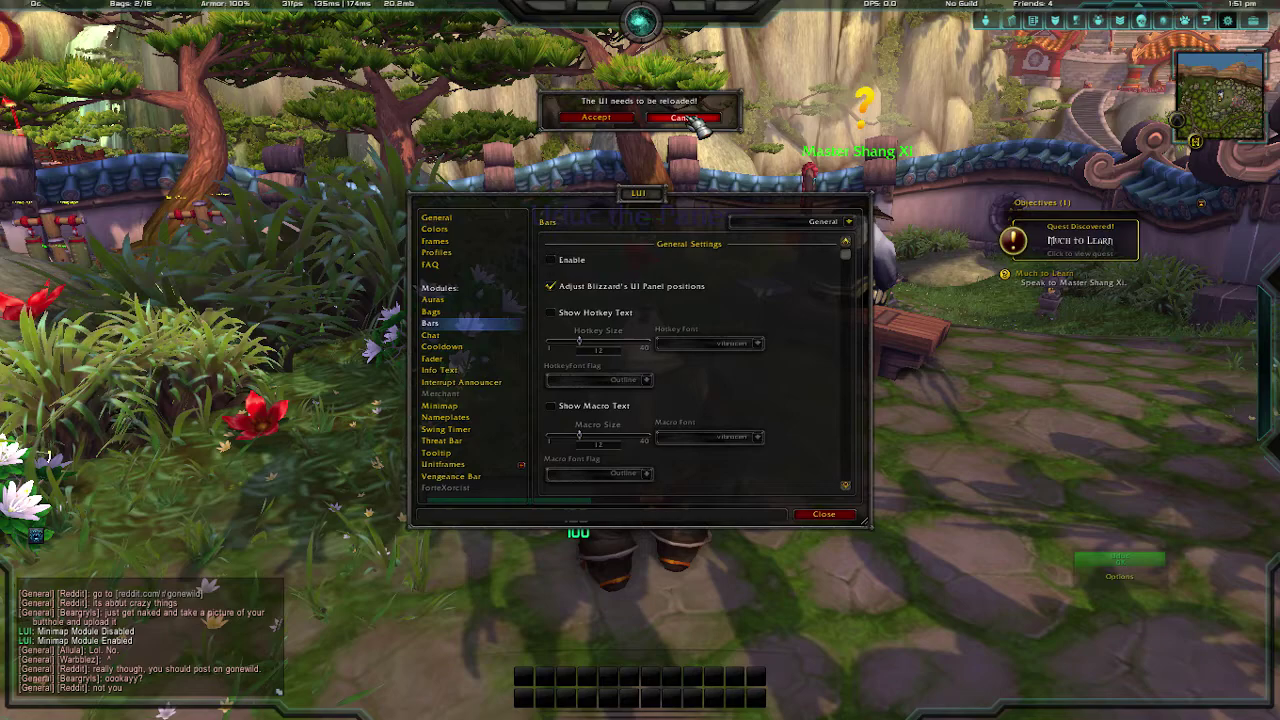
Turn the Bars module back on and accept the UI reload.
{"action": "left_click", "coordinate": [688, 117]}
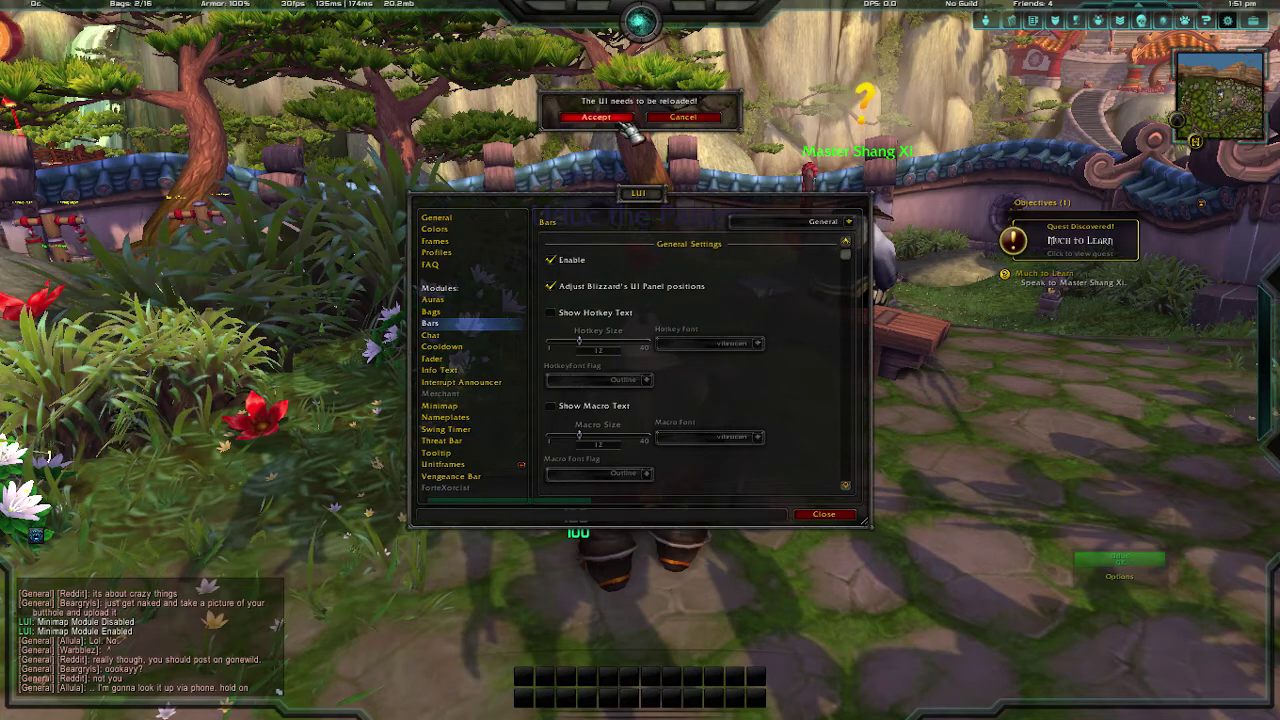
{"action": "left_click", "coordinate": [598, 117]}
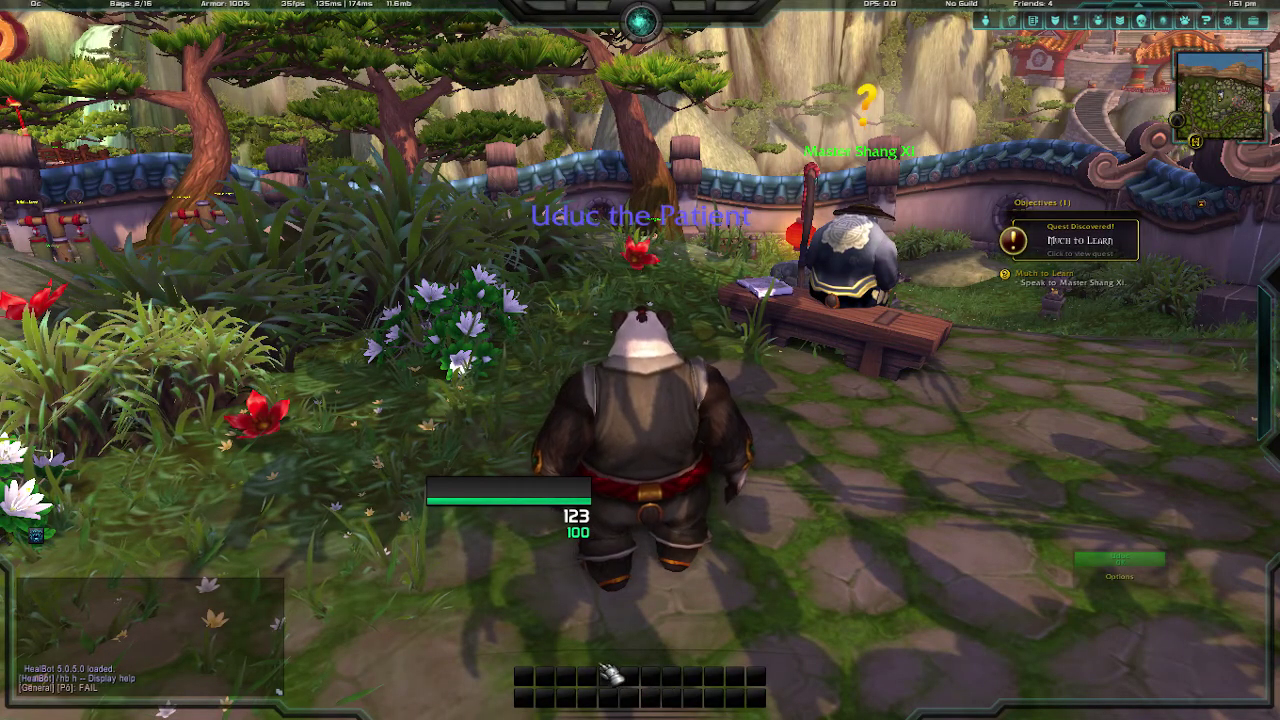
Reopen the LUI configuration with /lui and review the Bars module's settings for Action Bar 1 and Action Bar 2.
{"action": "type", "text": "s/lu"}
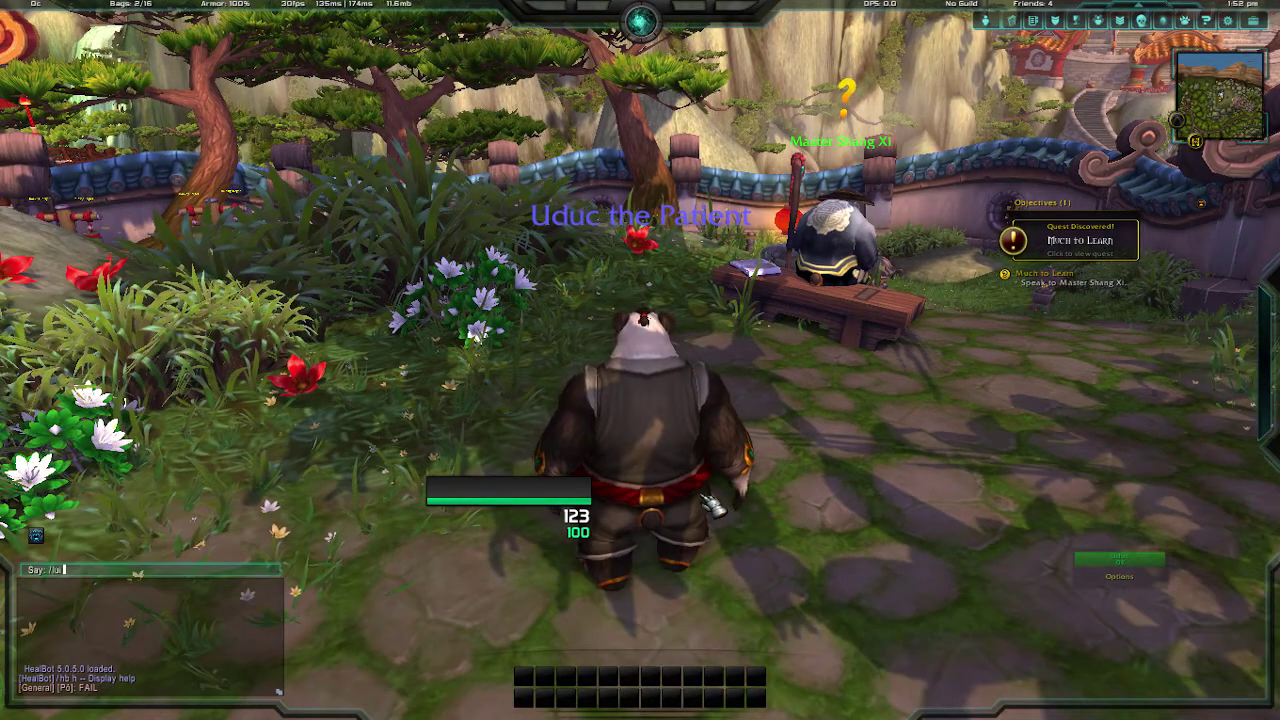
{"action": "type", "text": "i"}
{"action": "key", "text": "Return"}
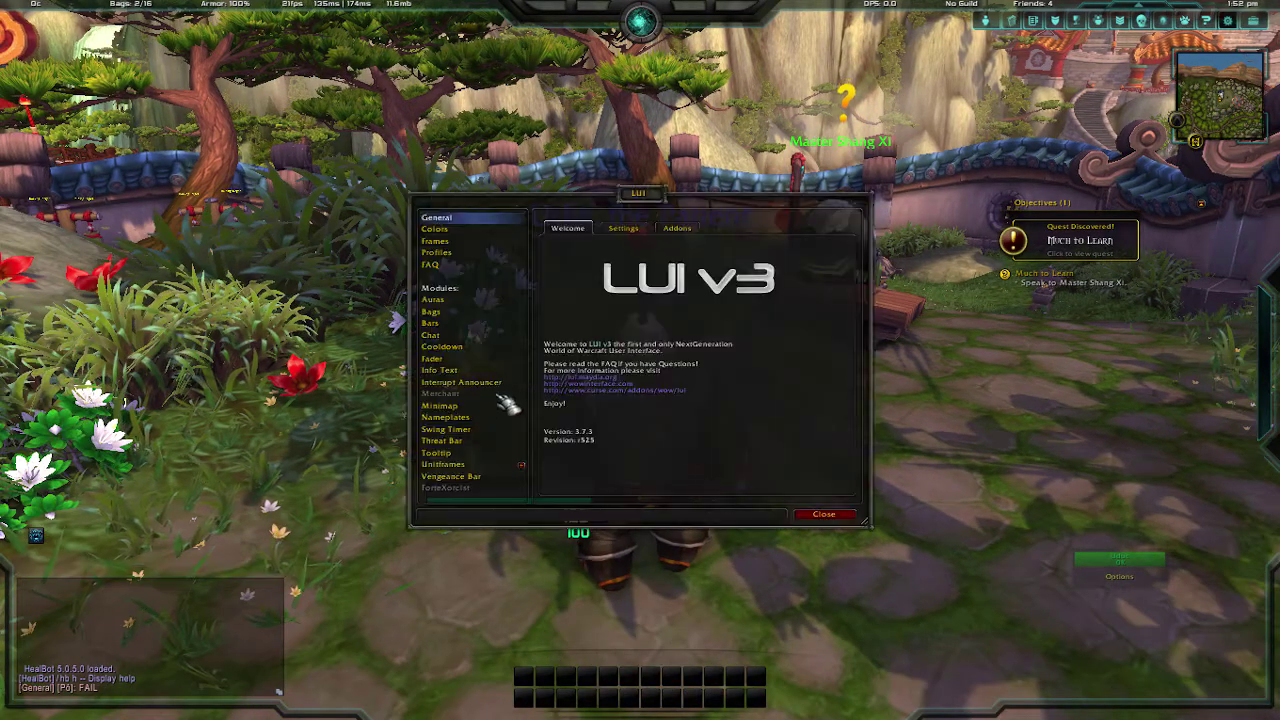
{"action": "left_click", "coordinate": [465, 325]}
{"action": "left_click", "coordinate": [848, 222]}
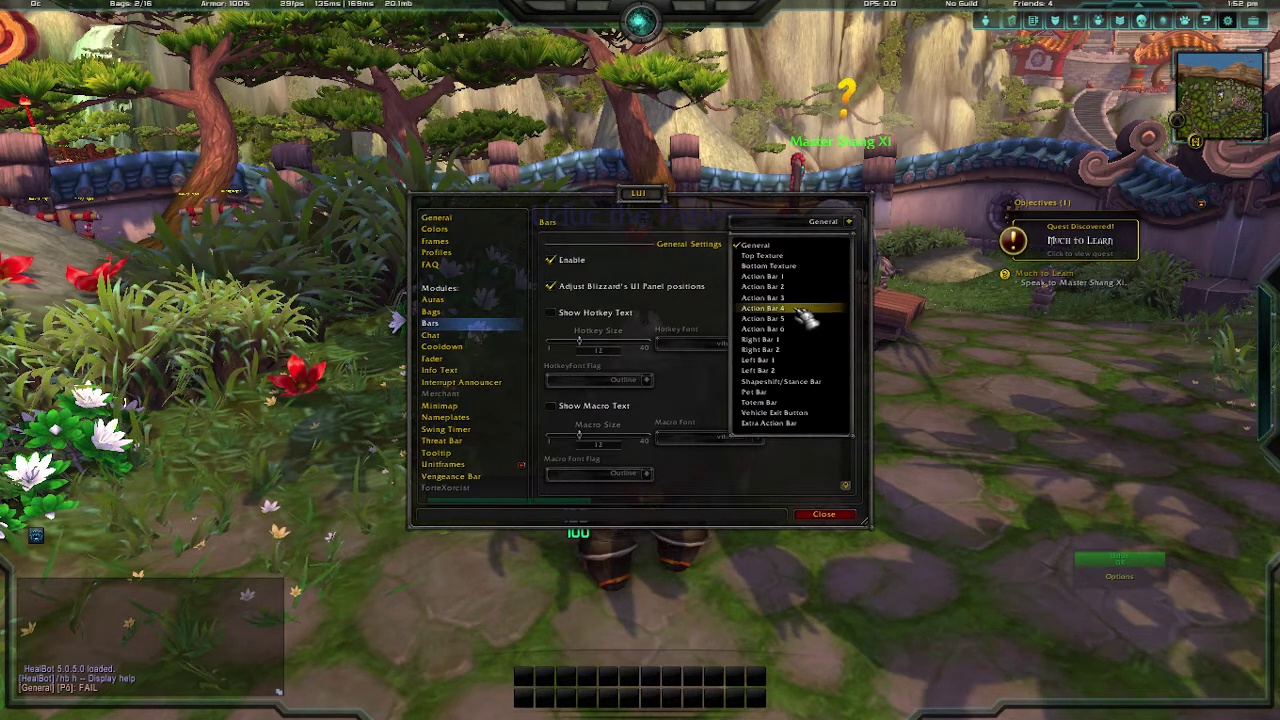
{"action": "left_click", "coordinate": [812, 278]}
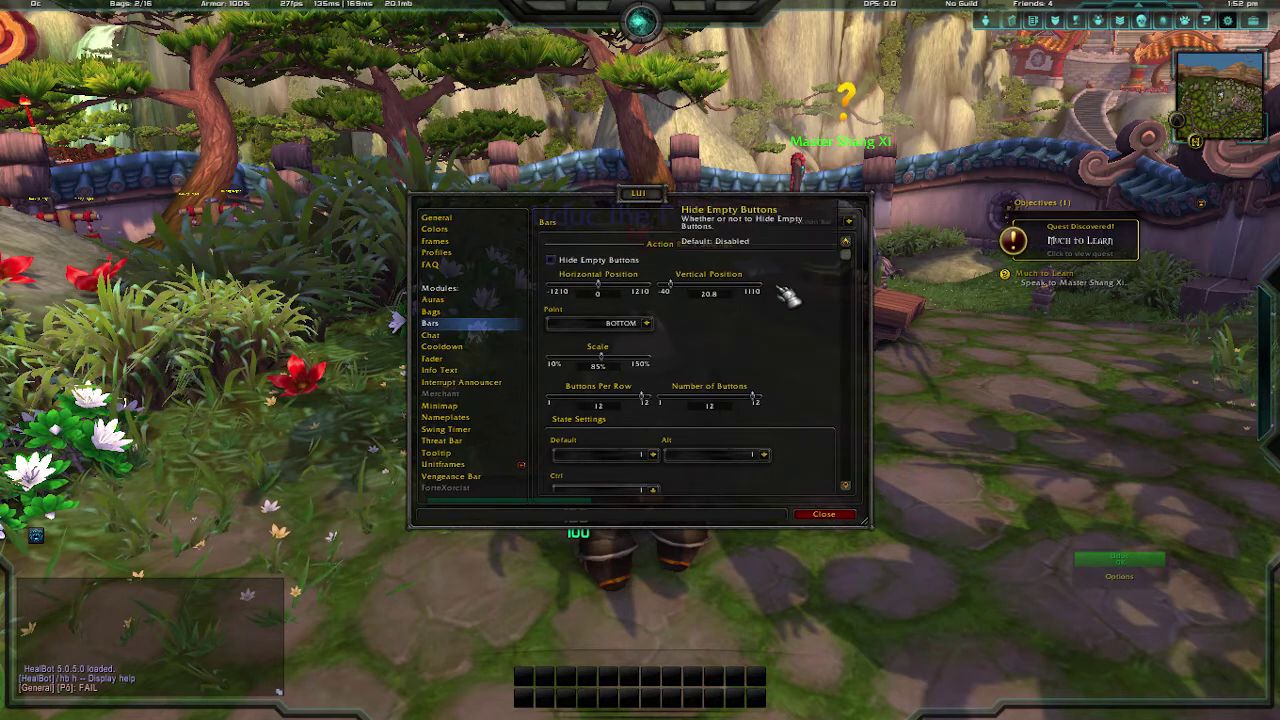
{"action": "scroll", "coordinate": [814, 284], "scroll_direction": "down", "scroll_amount": 3}
{"action": "scroll", "coordinate": [818, 280], "scroll_direction": "up", "scroll_amount": 3}
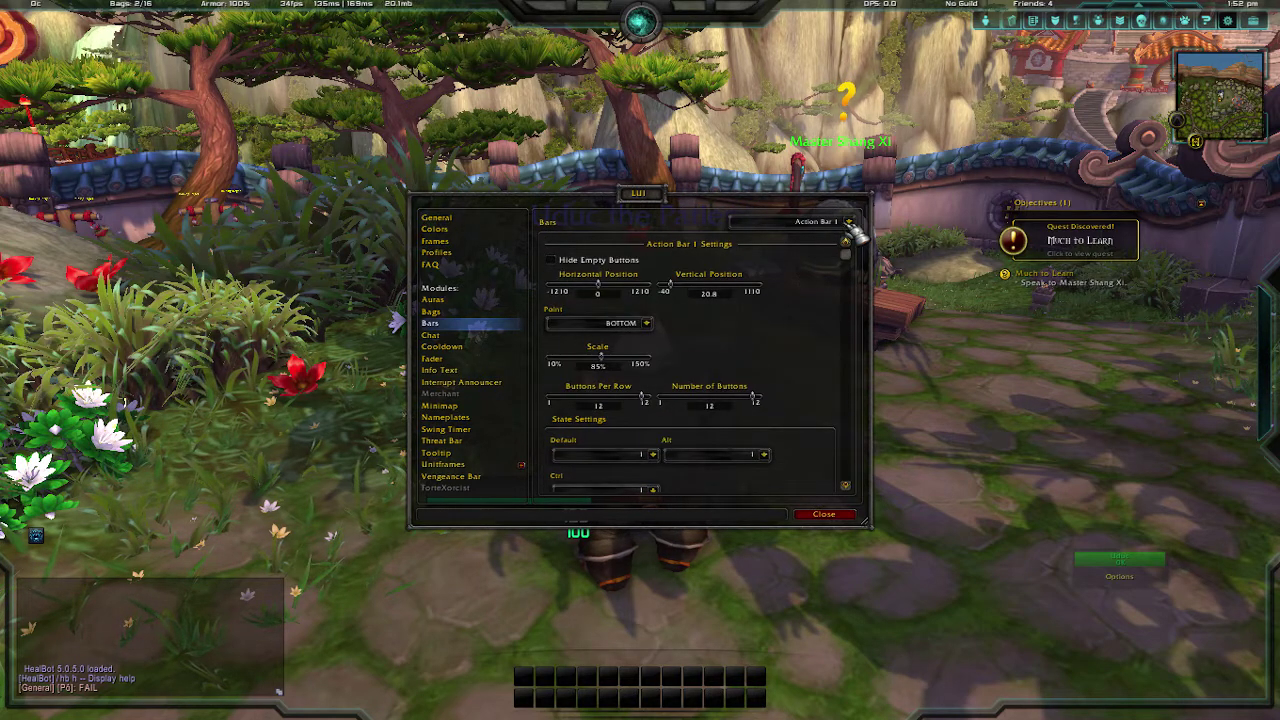
{"action": "left_click", "coordinate": [849, 222]}
{"action": "left_click", "coordinate": [808, 290]}
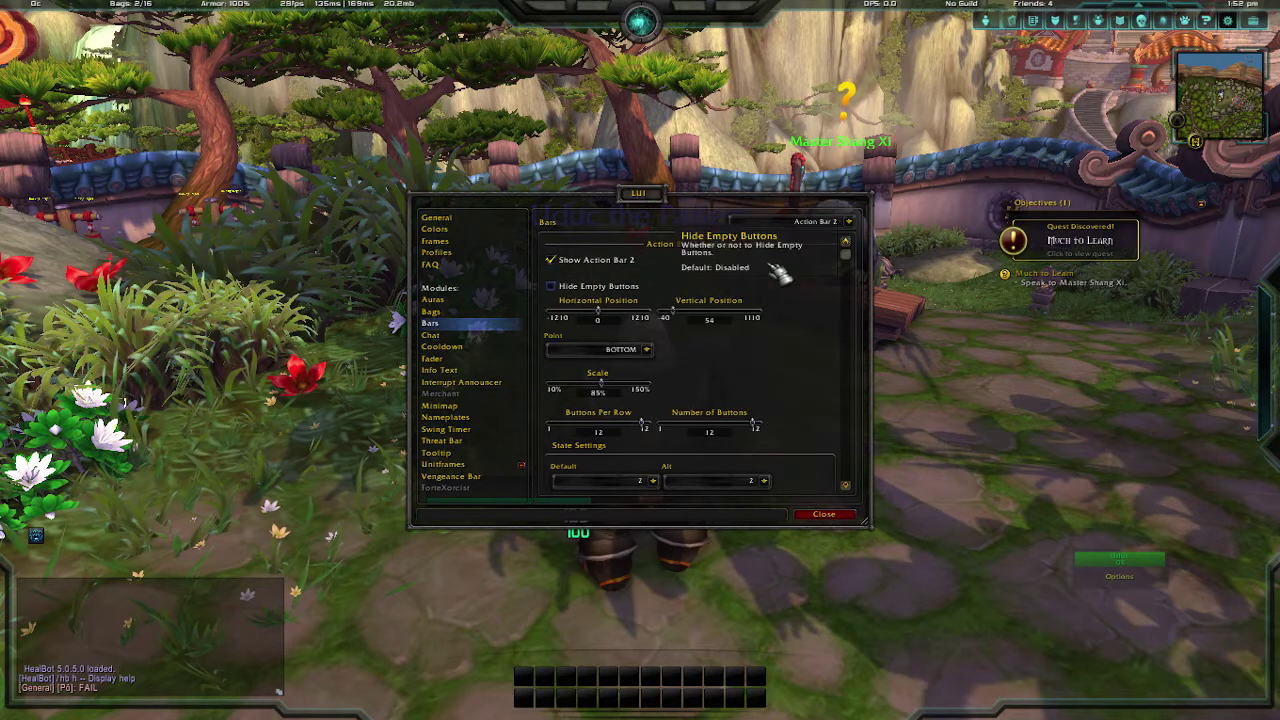
Move Action Bar 3 to horizontal position 80 and vertical position 120.
{"action": "left_click", "coordinate": [849, 222]}
{"action": "left_click", "coordinate": [810, 300]}
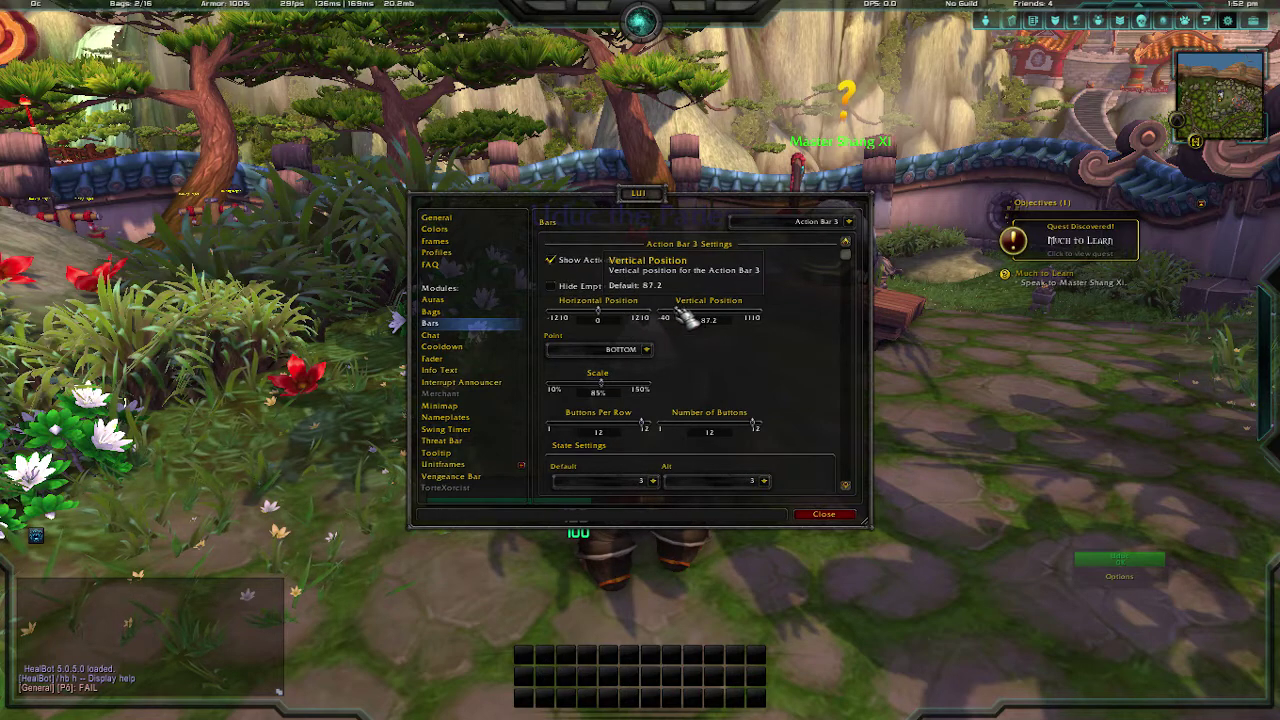
{"action": "left_click_drag", "start_coordinate": [679, 310], "coordinate": [695, 318]}
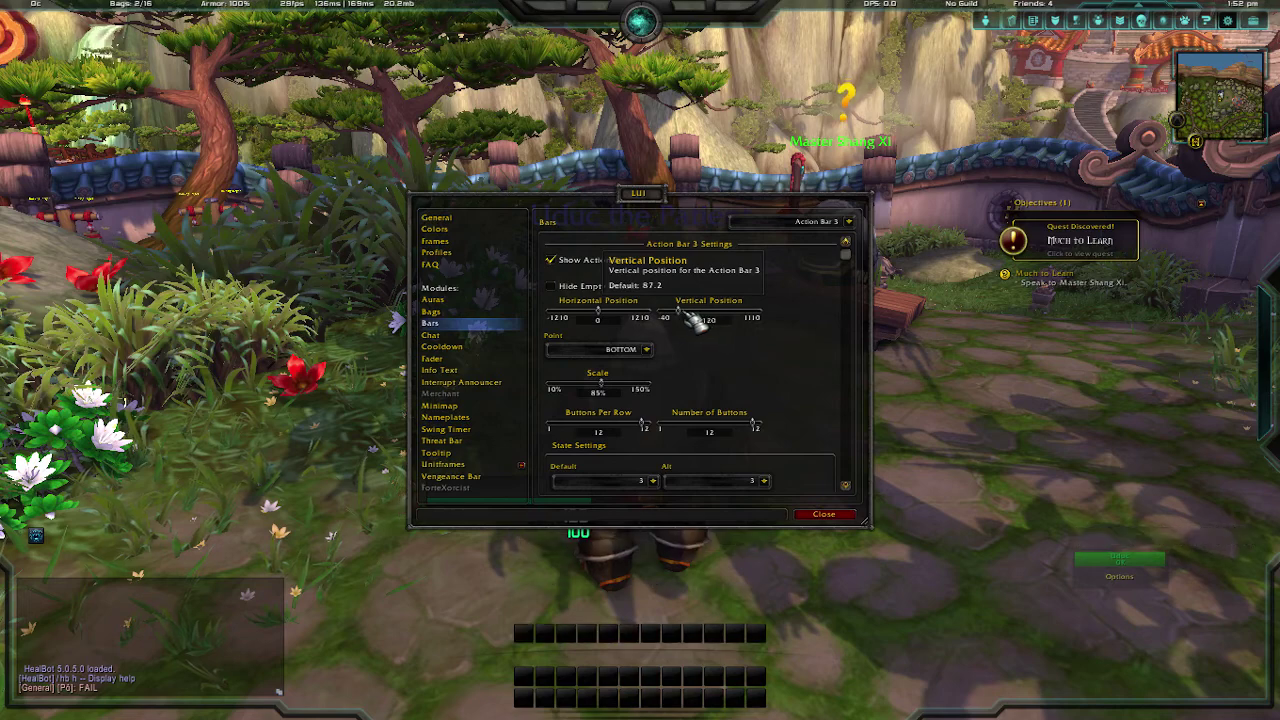
{"action": "left_click_drag", "start_coordinate": [597, 314], "coordinate": [611, 318]}
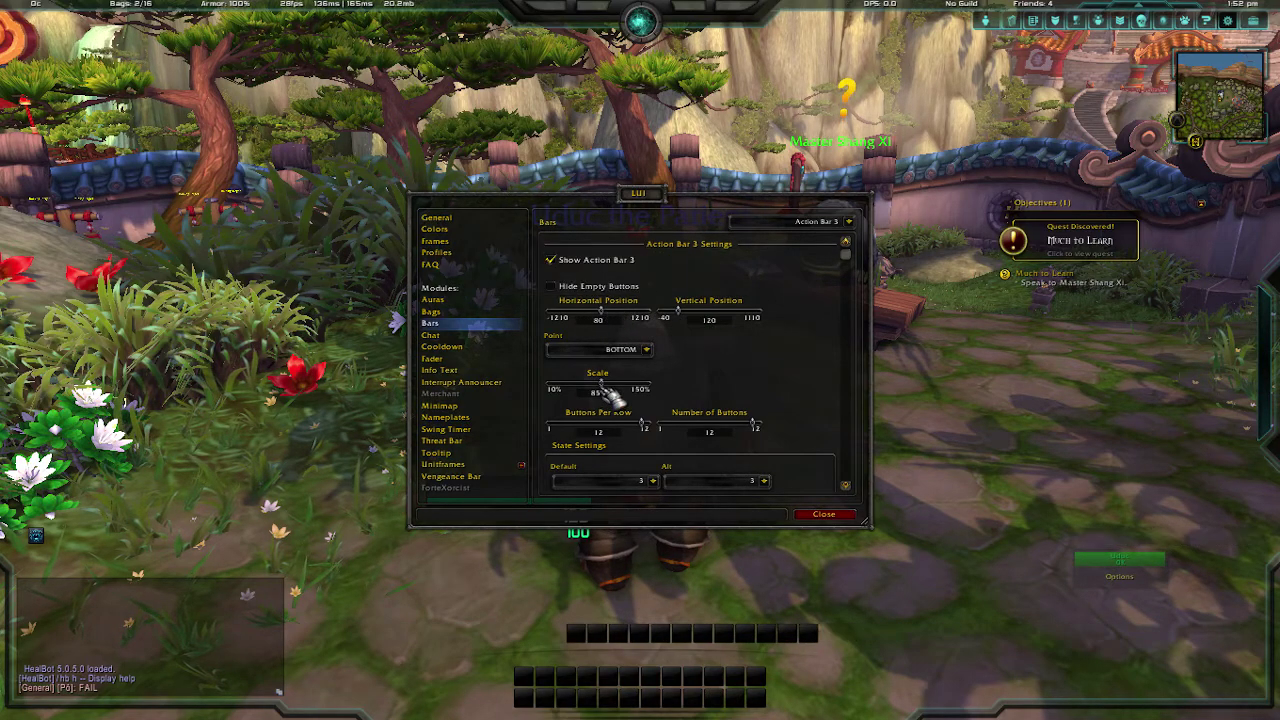
Set Action Bar 3's scale to 100%, its buttons per row to 8 and its number of buttons to 9.
{"action": "left_click_drag", "start_coordinate": [604, 390], "coordinate": [610, 433]}
{"action": "left_click_drag", "start_coordinate": [756, 429], "coordinate": [729, 434]}
{"action": "scroll", "coordinate": [757, 400], "scroll_direction": "down", "scroll_amount": 2}
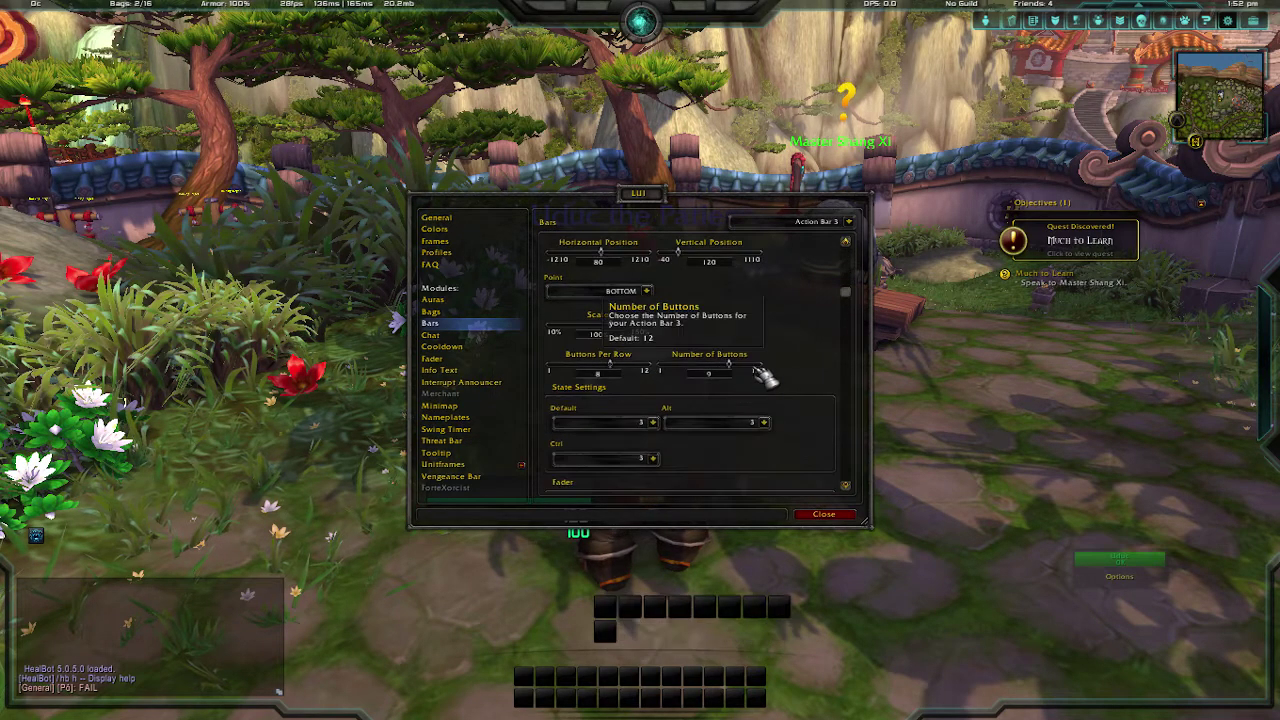
{"action": "scroll", "coordinate": [767, 376], "scroll_direction": "down", "scroll_amount": 2}
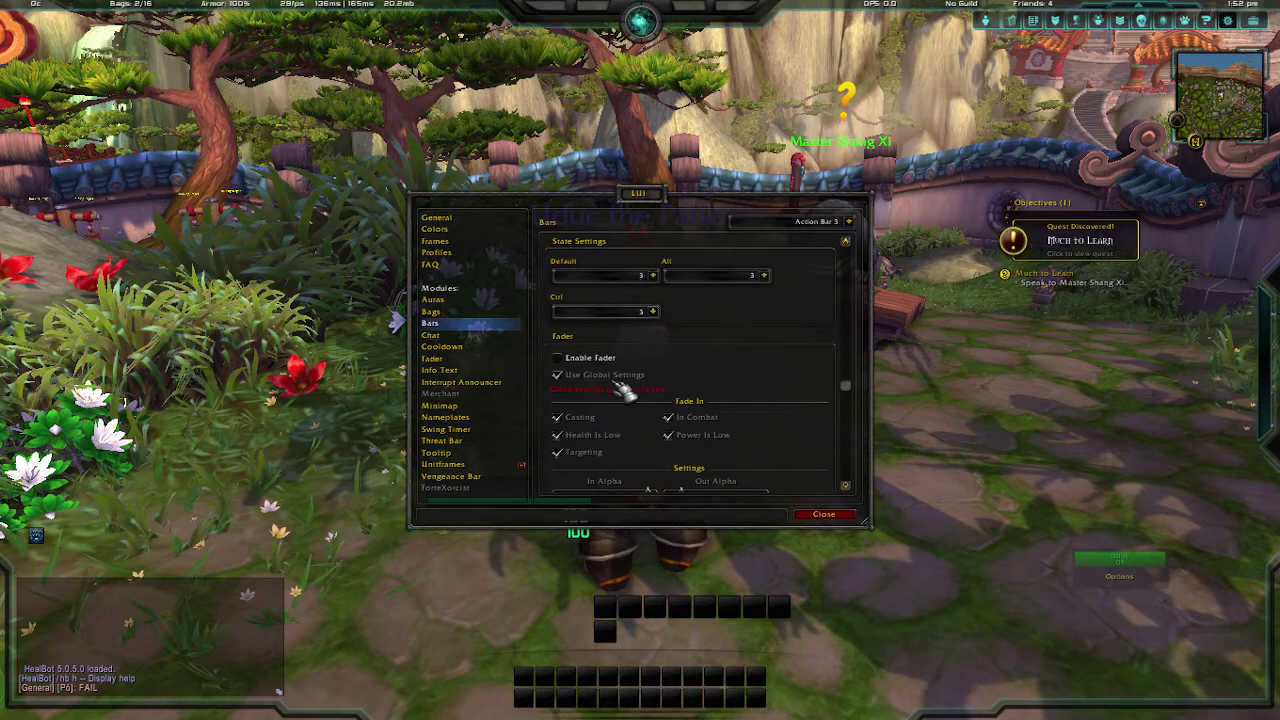
{"action": "scroll", "coordinate": [657, 337], "scroll_direction": "down", "scroll_amount": 3}
{"action": "scroll", "coordinate": [749, 323], "scroll_direction": "up", "scroll_amount": 7}
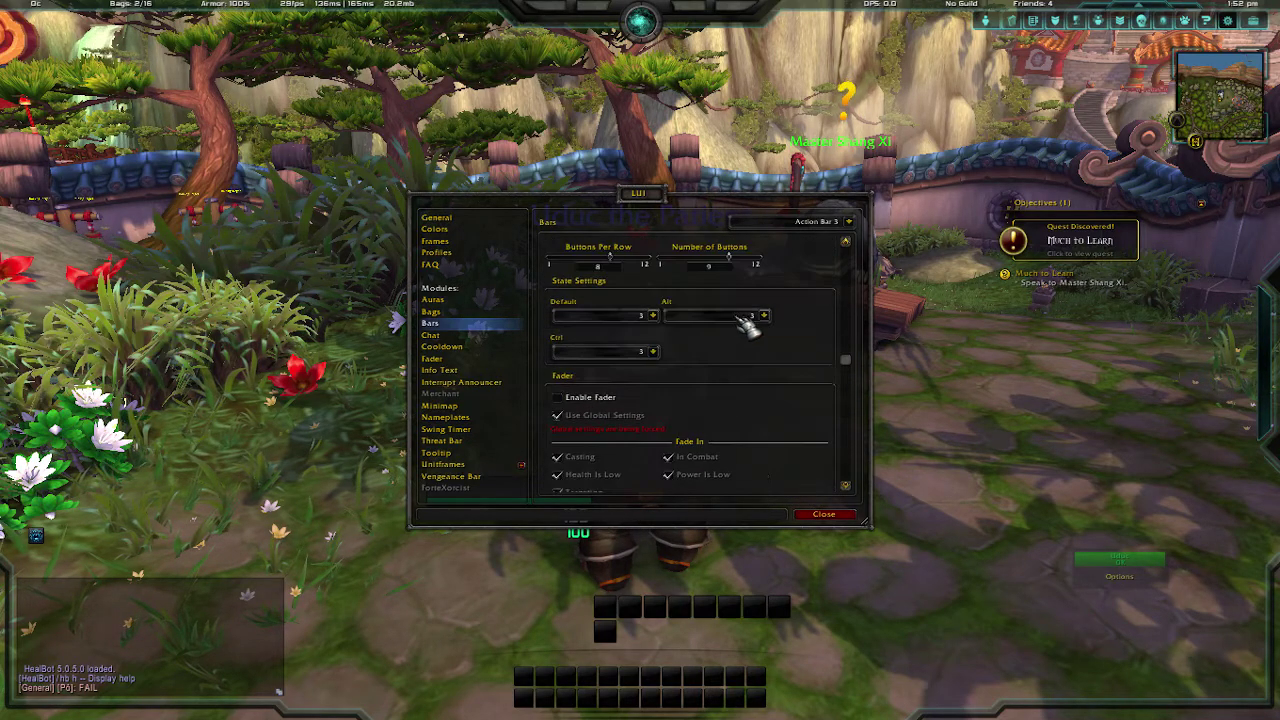
View the Bars module's settings for the Vehicle Exit Button and the Extra Action Bar.
{"action": "left_click", "coordinate": [848, 222]}
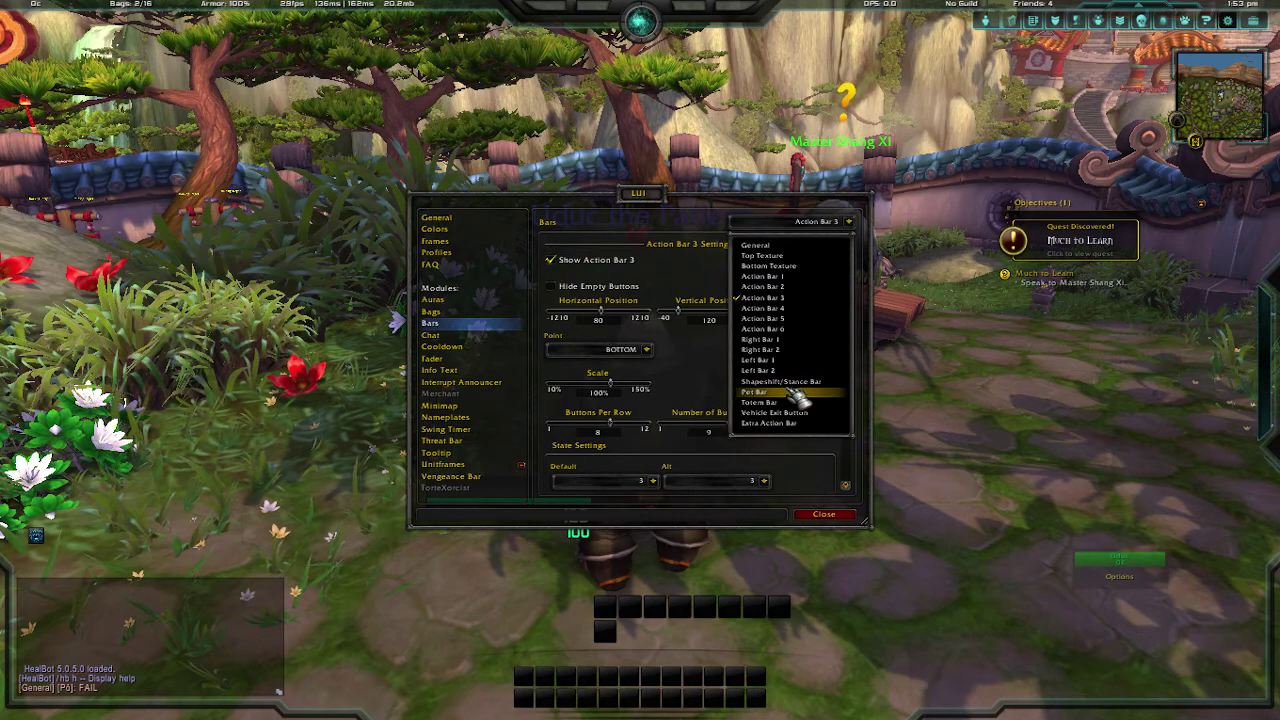
{"action": "left_click", "coordinate": [812, 413]}
{"action": "left_click", "coordinate": [850, 222]}
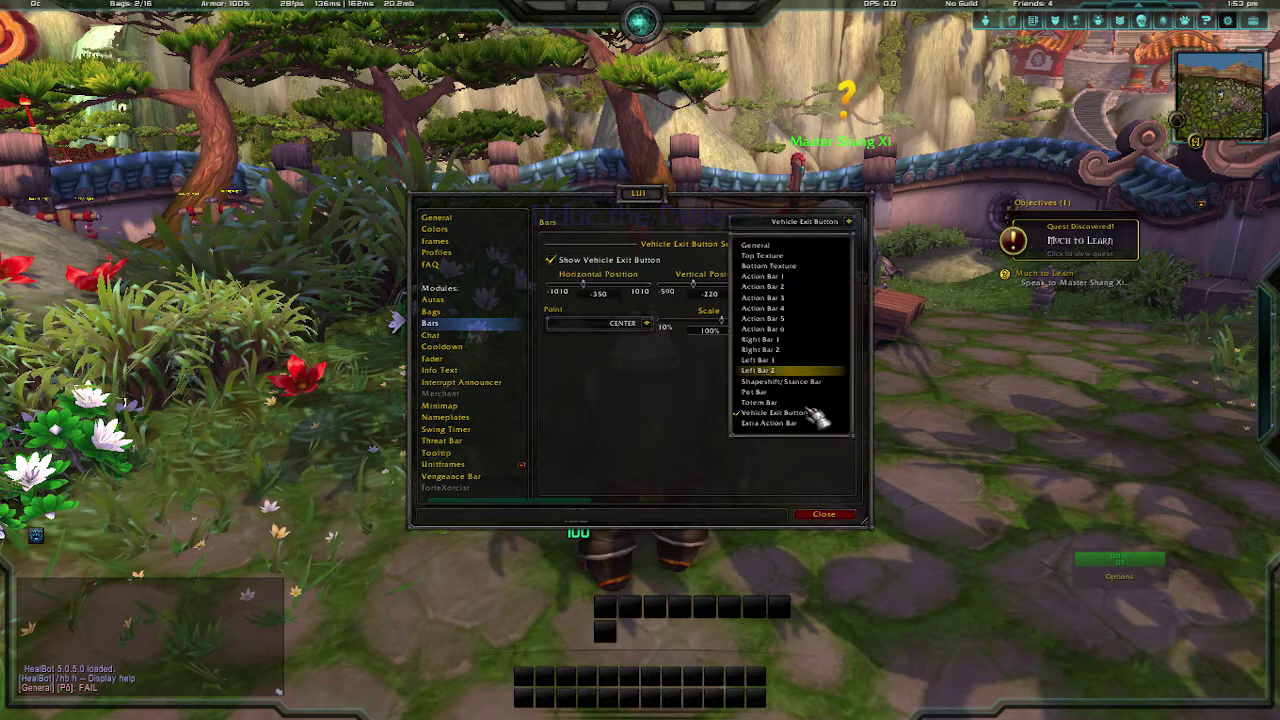
{"action": "left_click", "coordinate": [806, 423]}
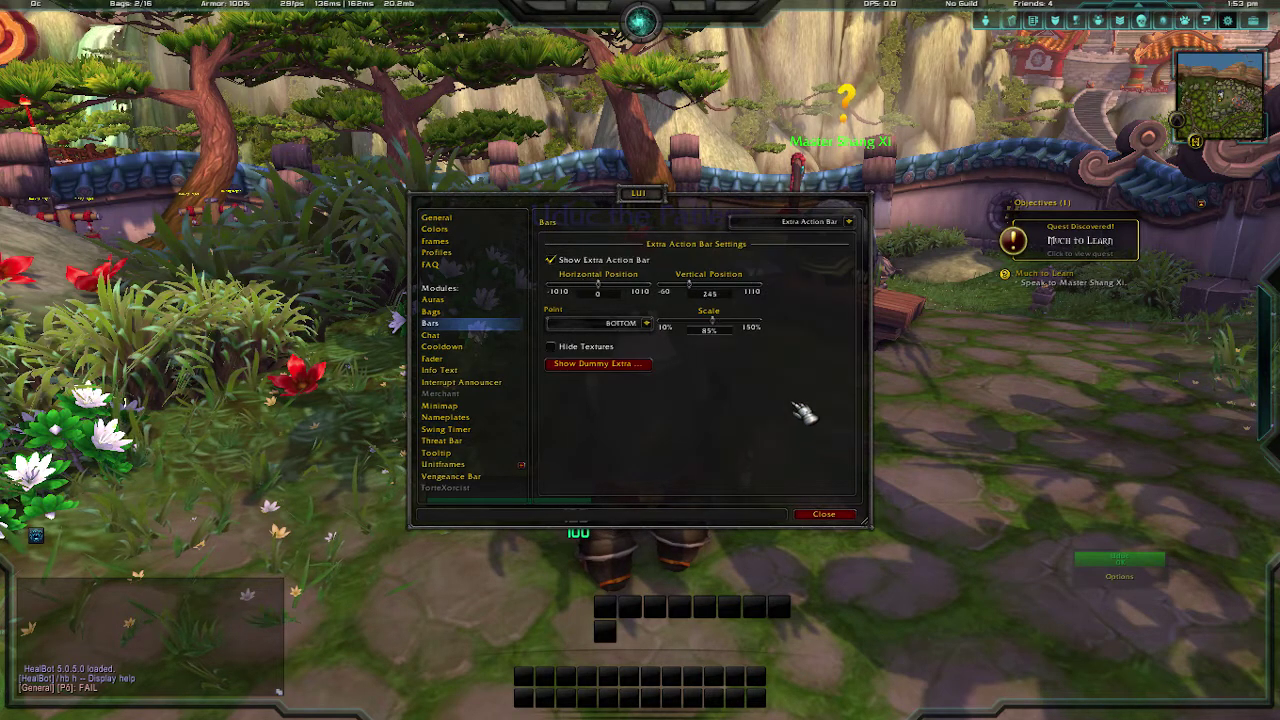
Expand the side action bar, close the LUI configuration and place Stance of the Fierce Tiger from the spellbook on that bar.
{"action": "left_click", "coordinate": [1266, 368]}
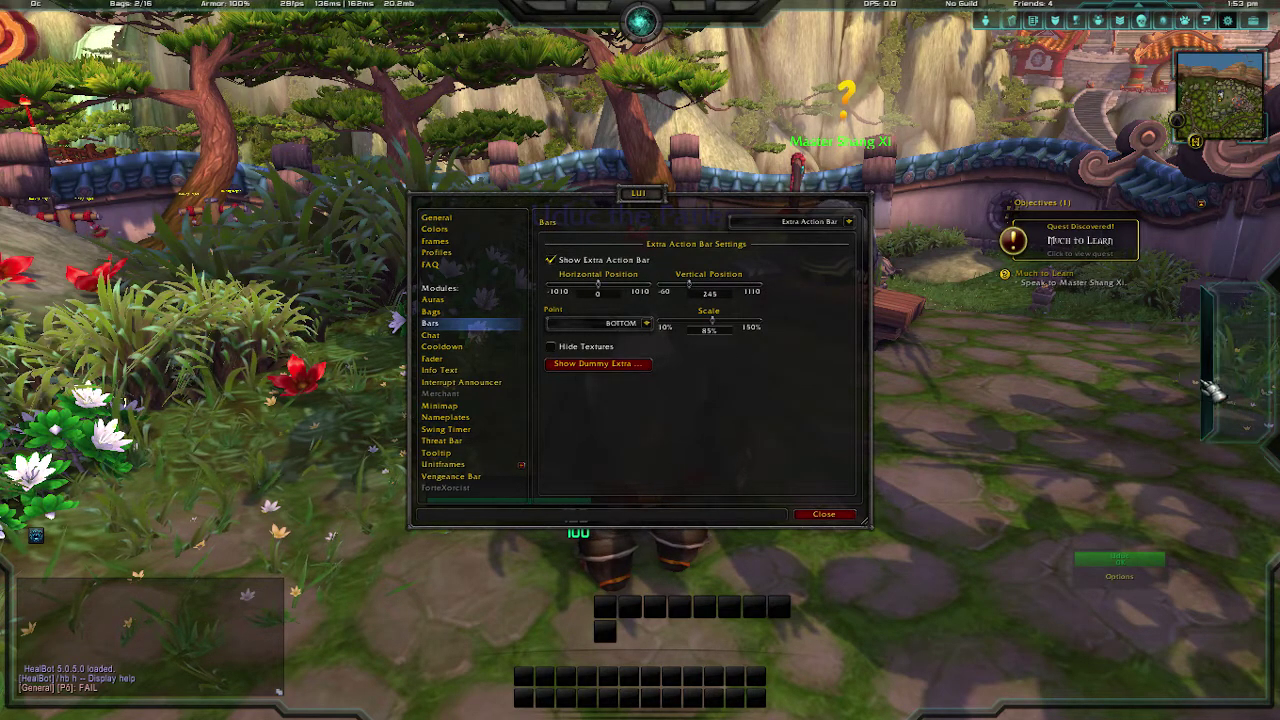
{"action": "left_click", "coordinate": [822, 516]}
{"action": "key", "text": "p"}
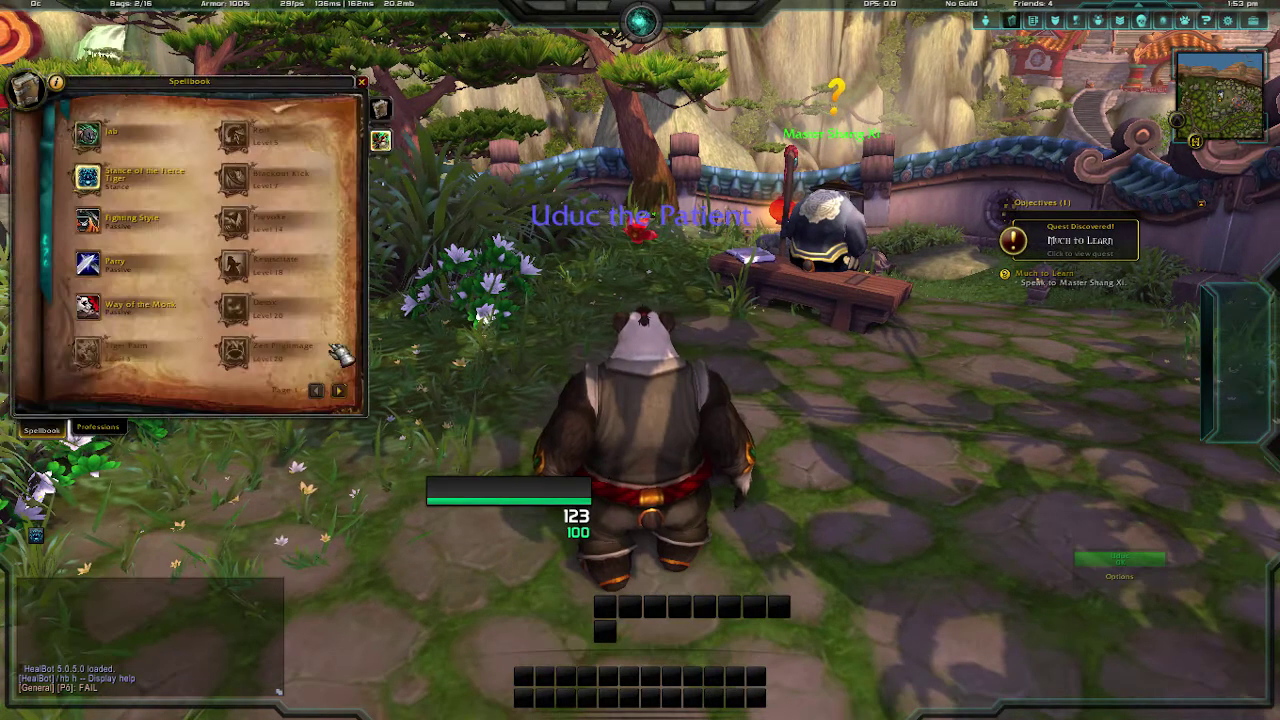
{"action": "left_click_drag", "start_coordinate": [88, 182], "coordinate": [1237, 419]}
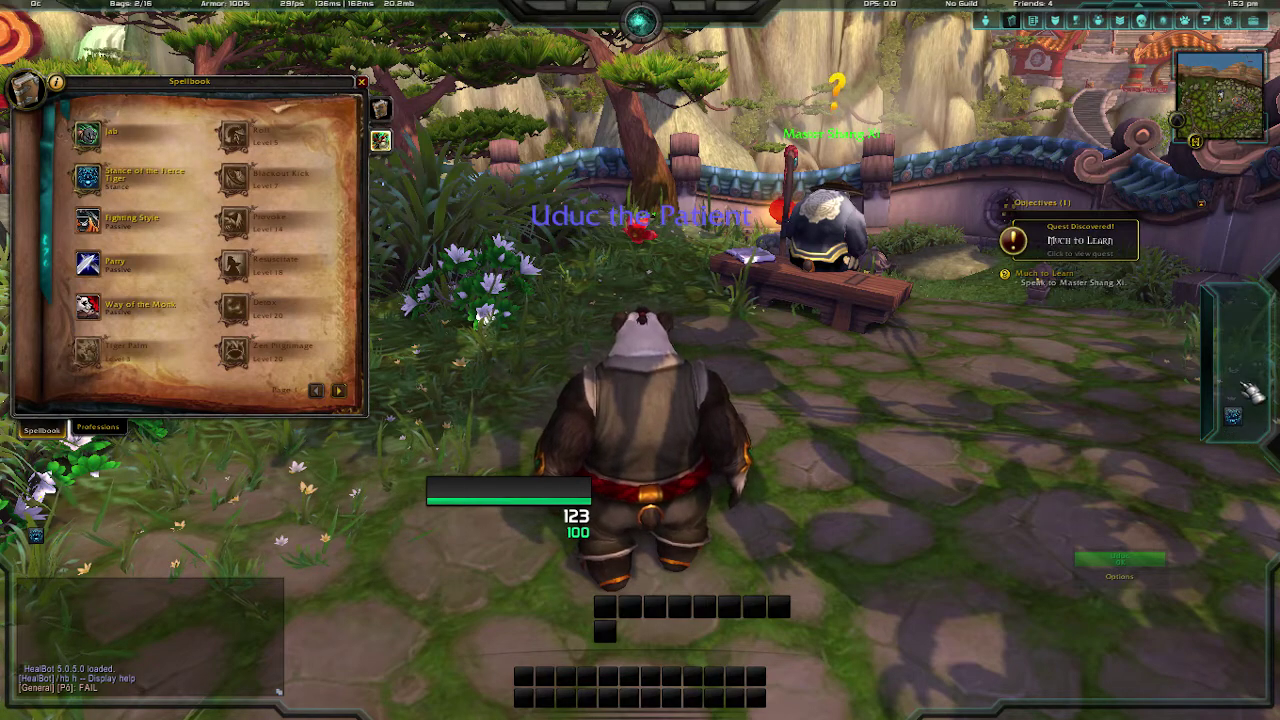
Collapse the side action bar and close the spellbook.
{"action": "left_click", "coordinate": [1216, 375]}
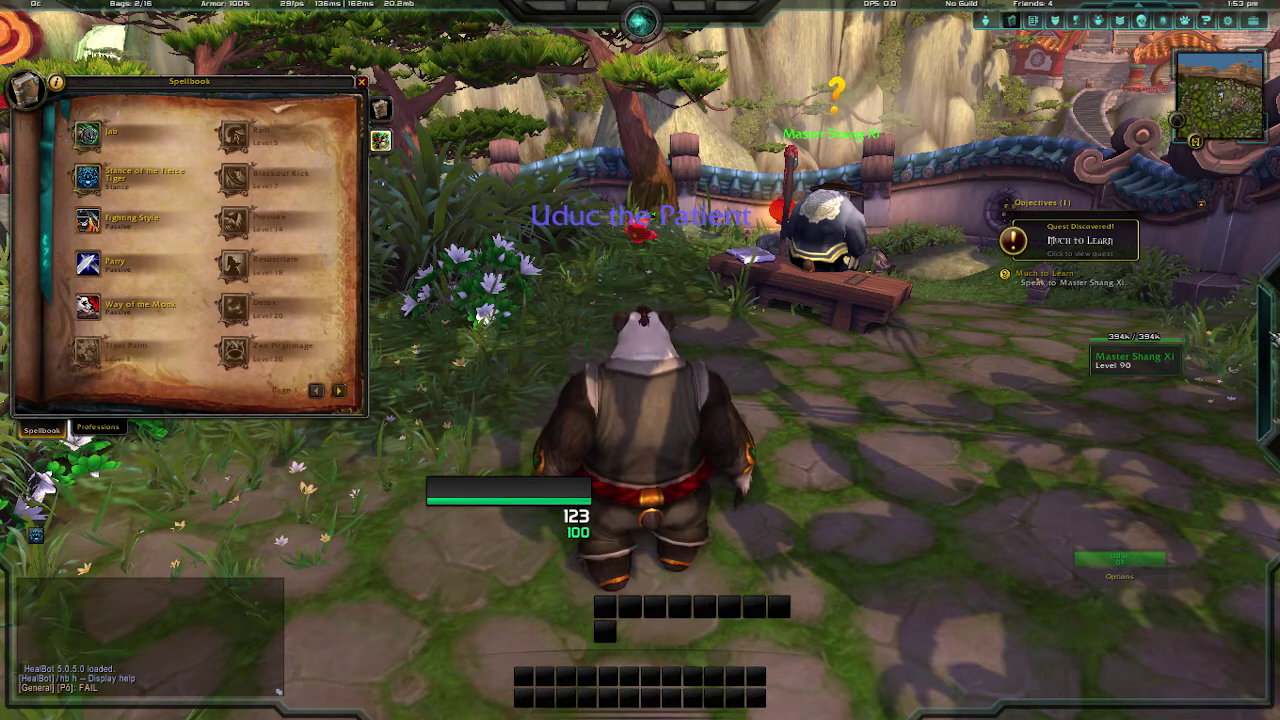
{"action": "left_click", "coordinate": [1255, 366]}
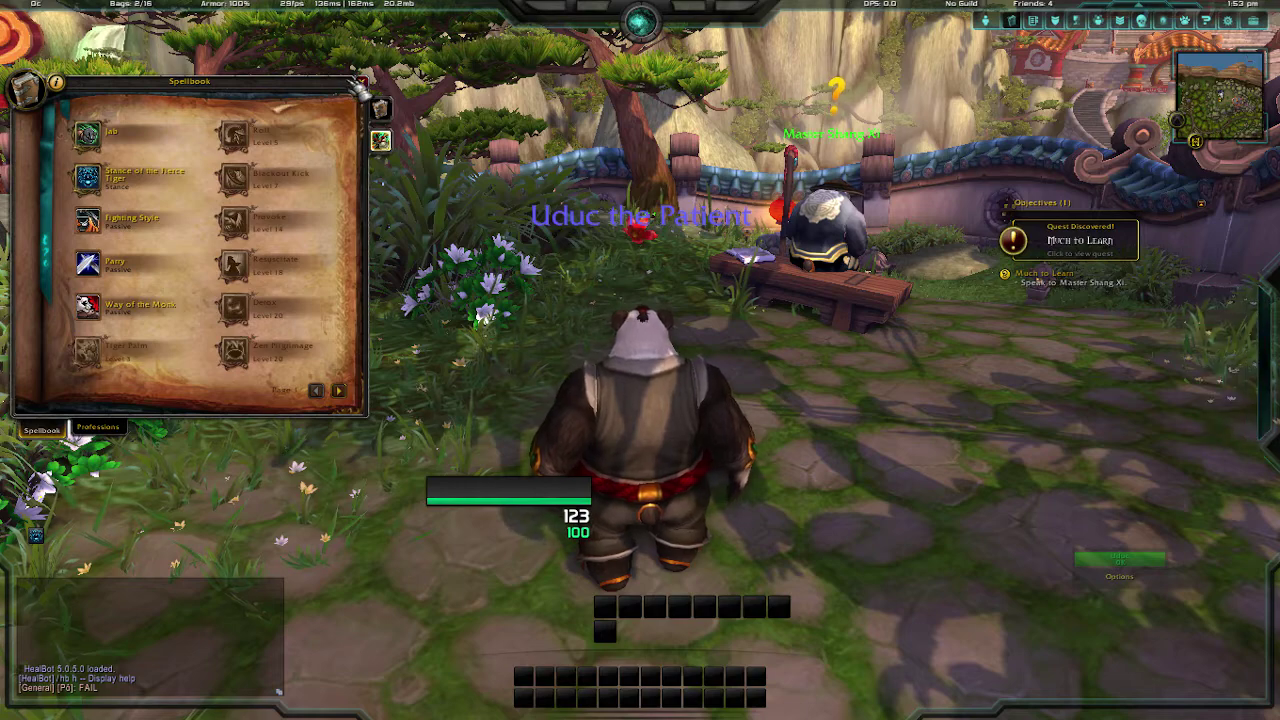
{"action": "left_click", "coordinate": [362, 82]}
Reopen the LUI configuration with /lui and view the available fonts in the Chat module's general settings.
{"action": "type", "text": "/lu"}
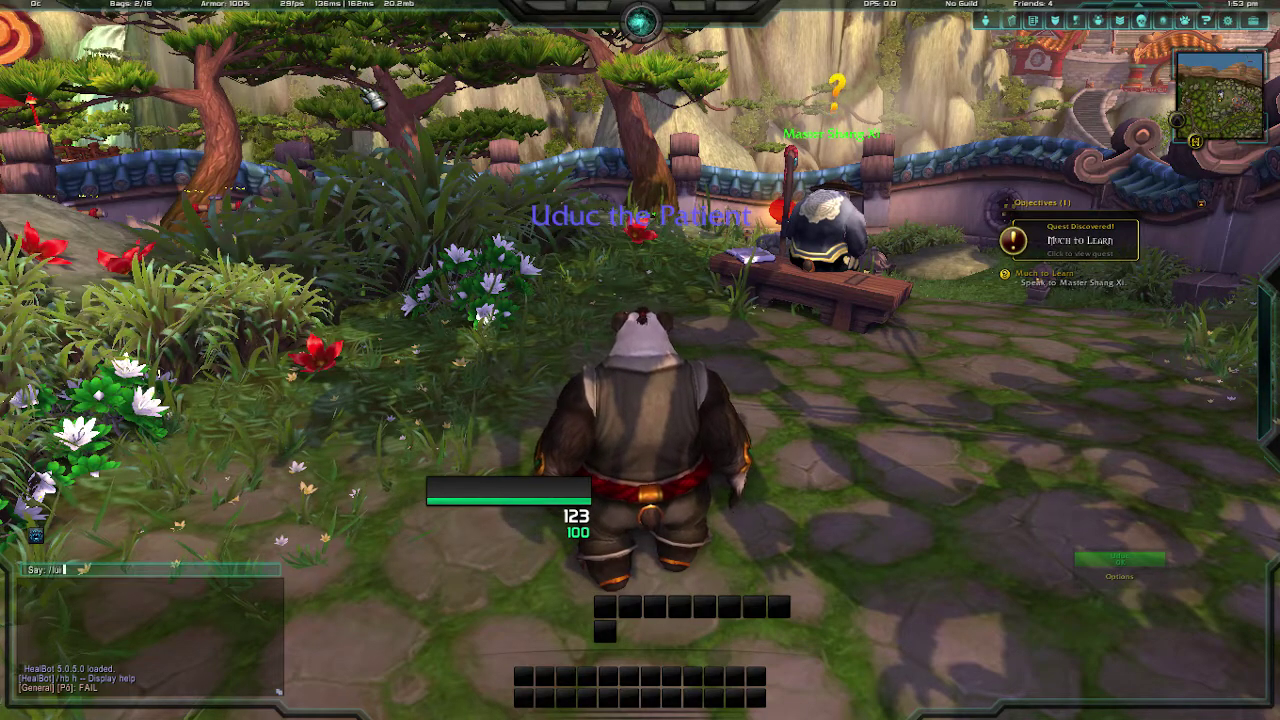
{"action": "type", "text": "i"}
{"action": "key", "text": "Return"}
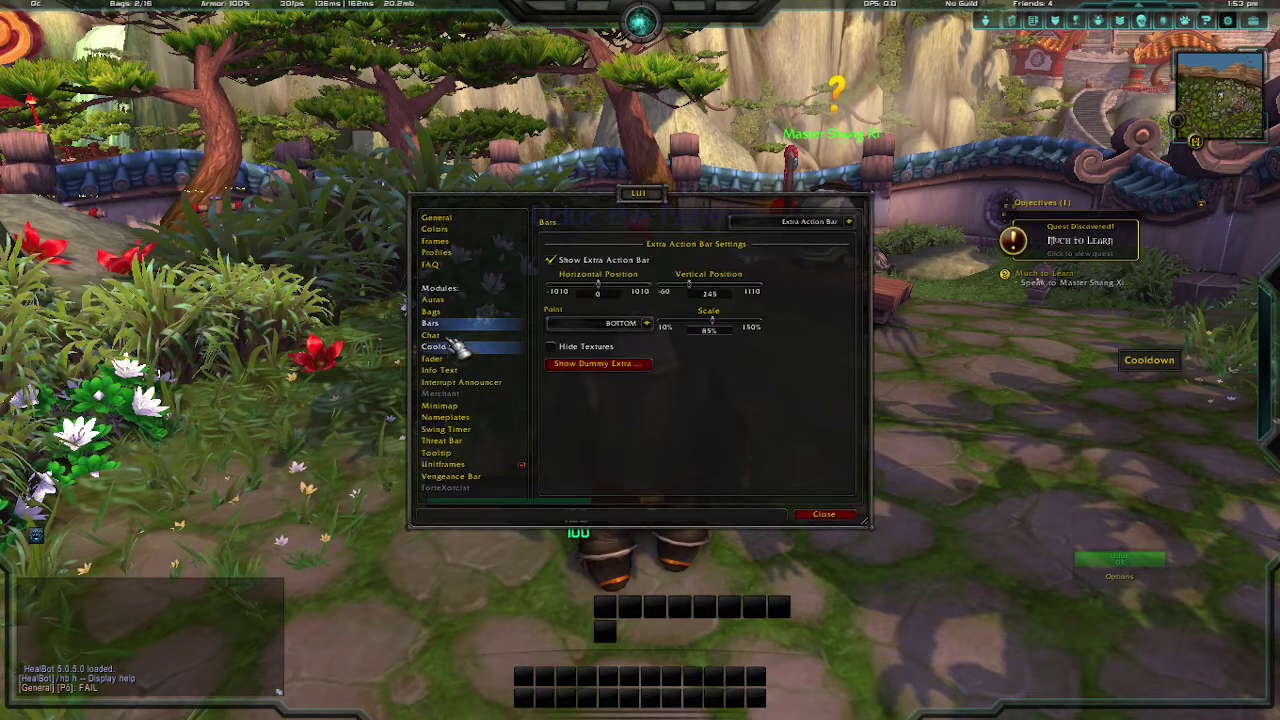
{"action": "left_click", "coordinate": [442, 335]}
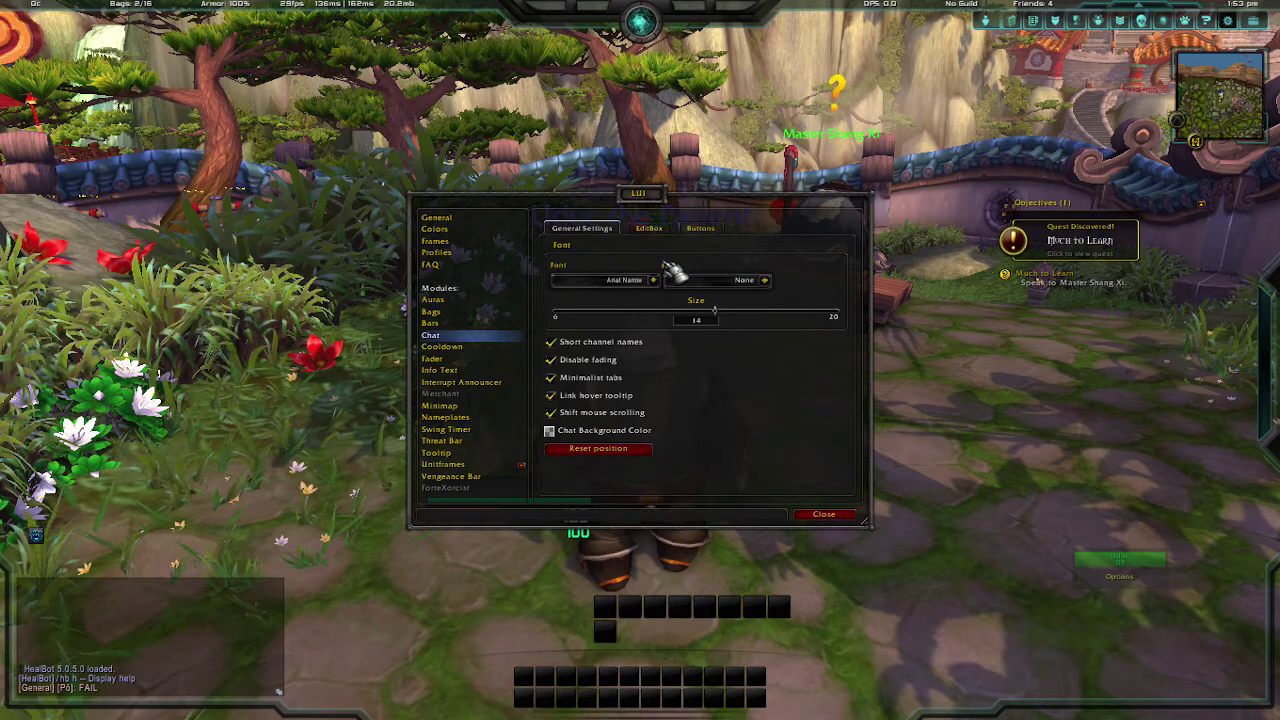
{"action": "left_click", "coordinate": [653, 280]}
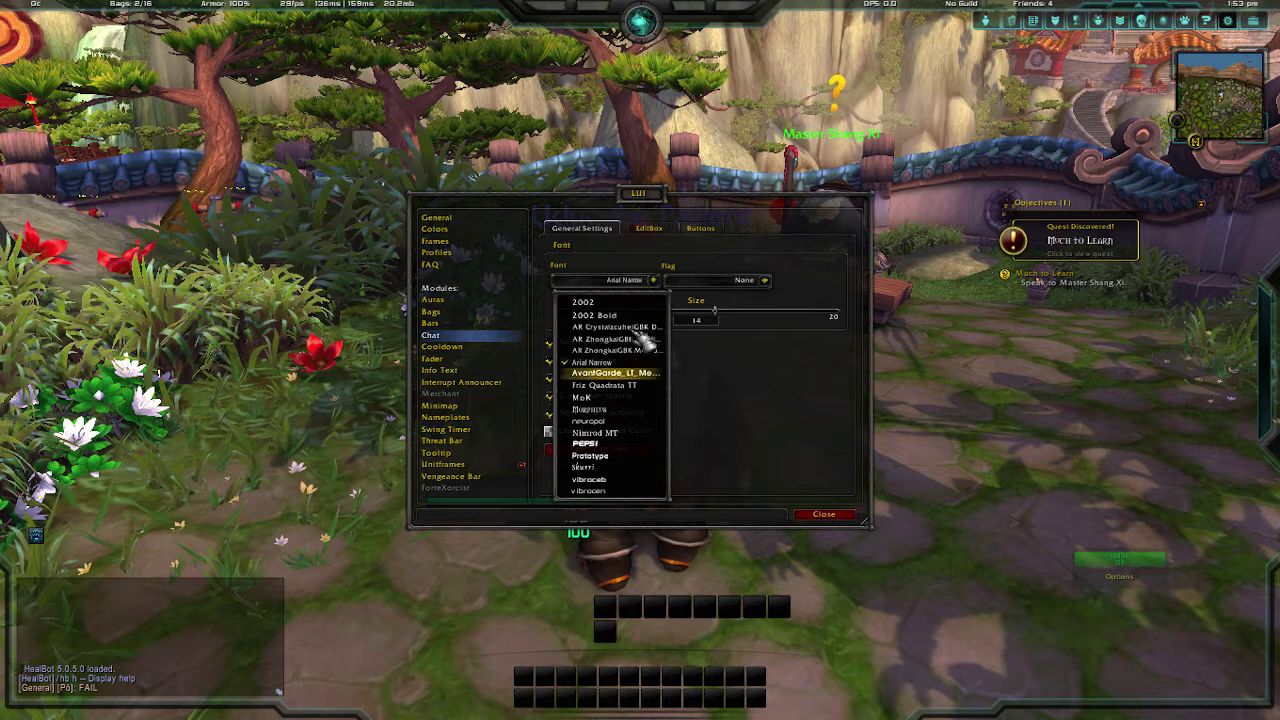
{"action": "left_click", "coordinate": [676, 286]}
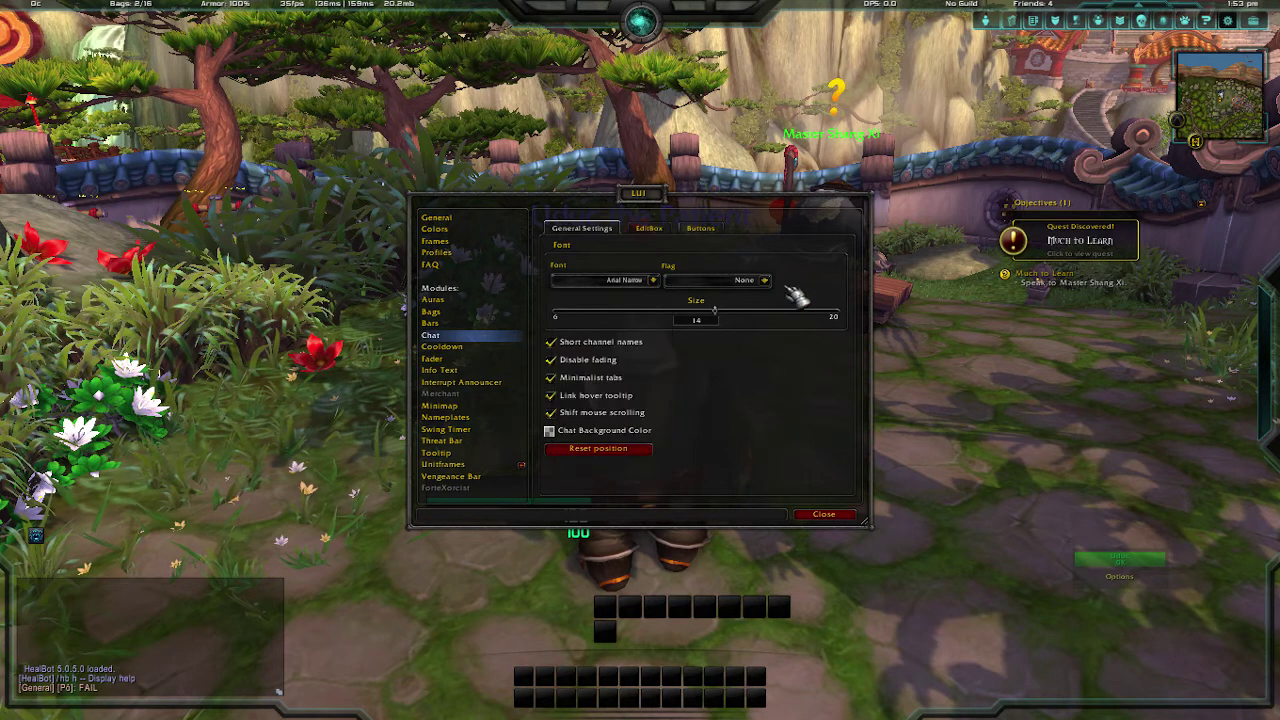
Try the Thick Outline and Outline flags on the chat font, and return the flag to None.
{"action": "left_click", "coordinate": [764, 280]}
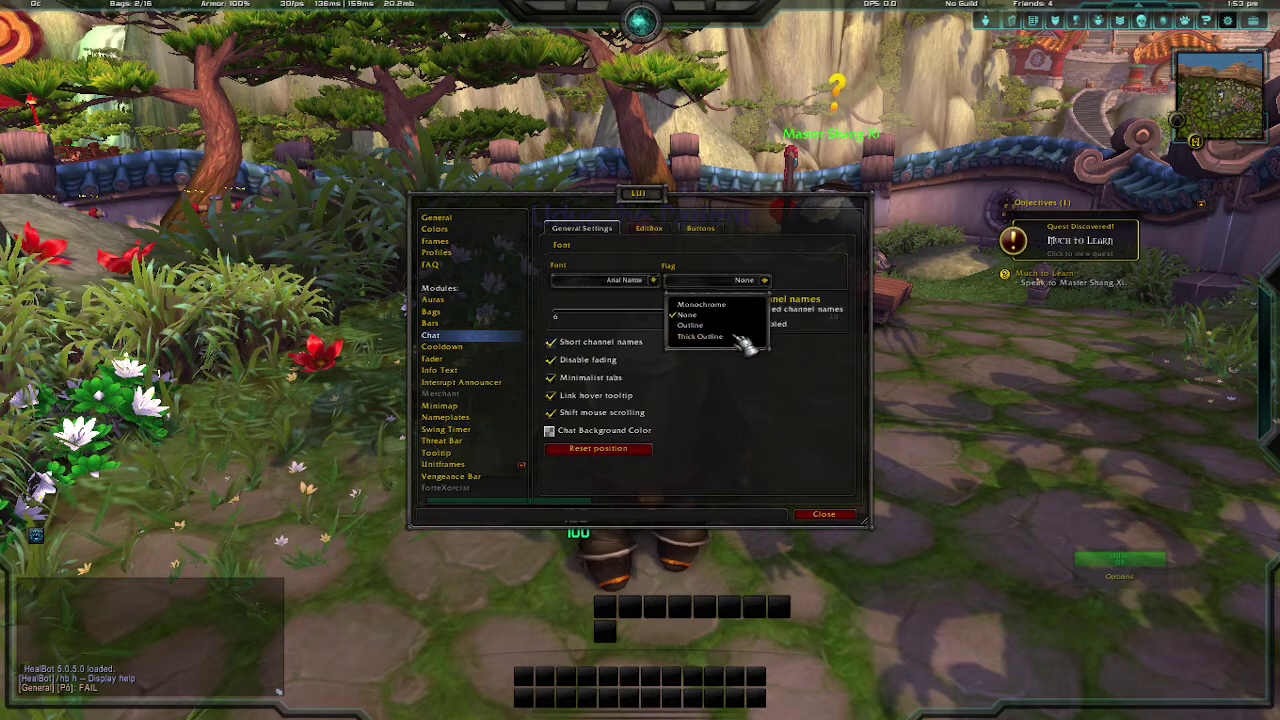
{"action": "left_click", "coordinate": [738, 337]}
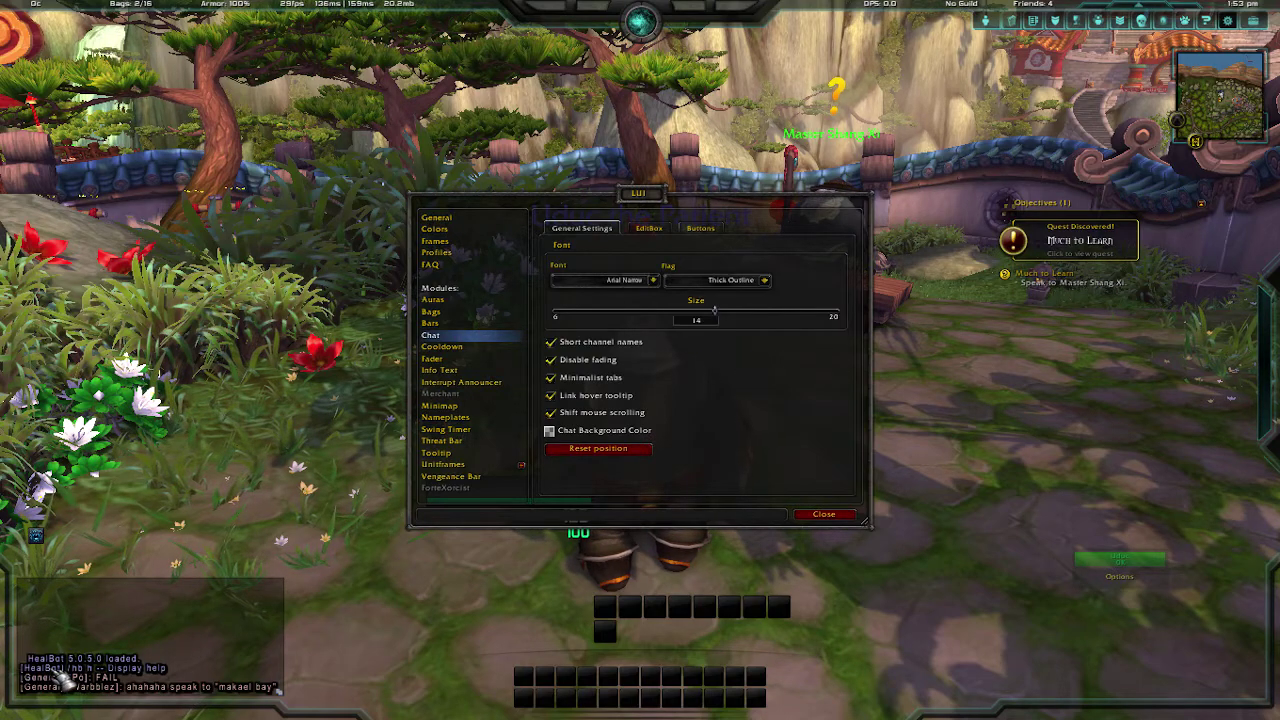
{"action": "left_click", "coordinate": [766, 280]}
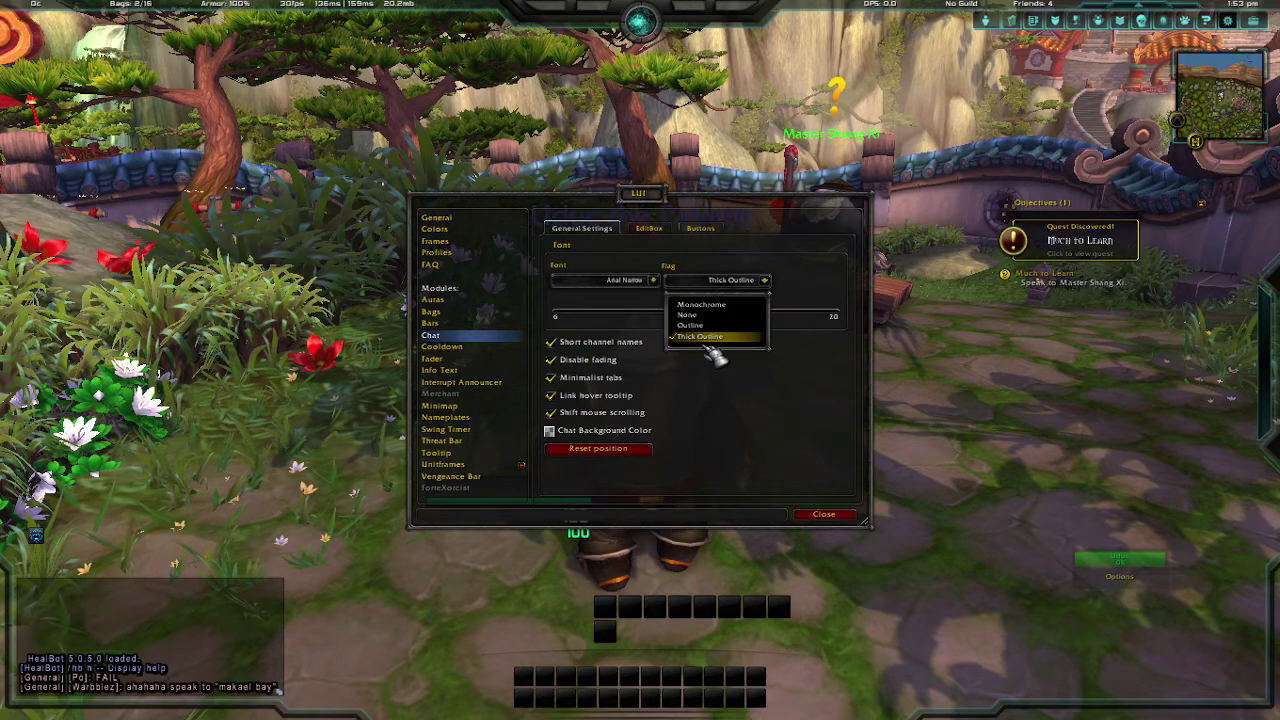
{"action": "left_click", "coordinate": [730, 320]}
{"action": "left_click", "coordinate": [763, 281]}
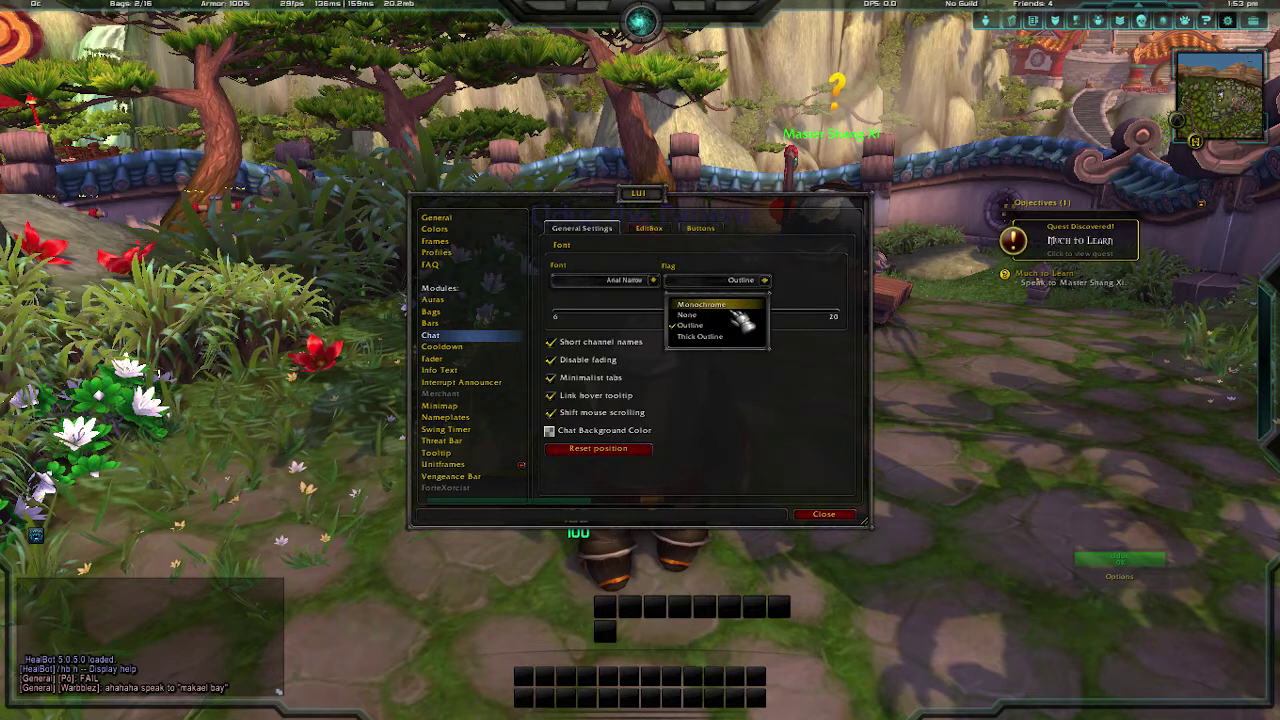
{"action": "left_click", "coordinate": [738, 314]}
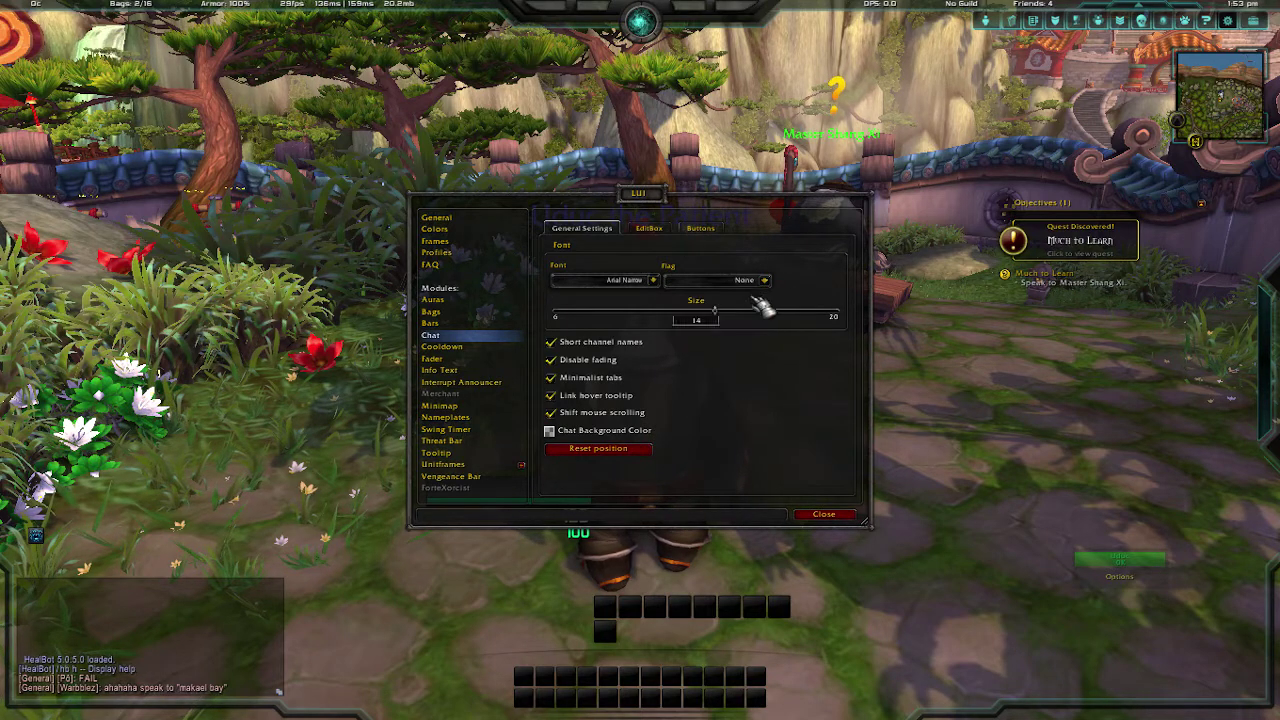
Set the chat EditBox font size to 20 and look over the Buttons and remaining EditBox options.
{"action": "left_click", "coordinate": [650, 229]}
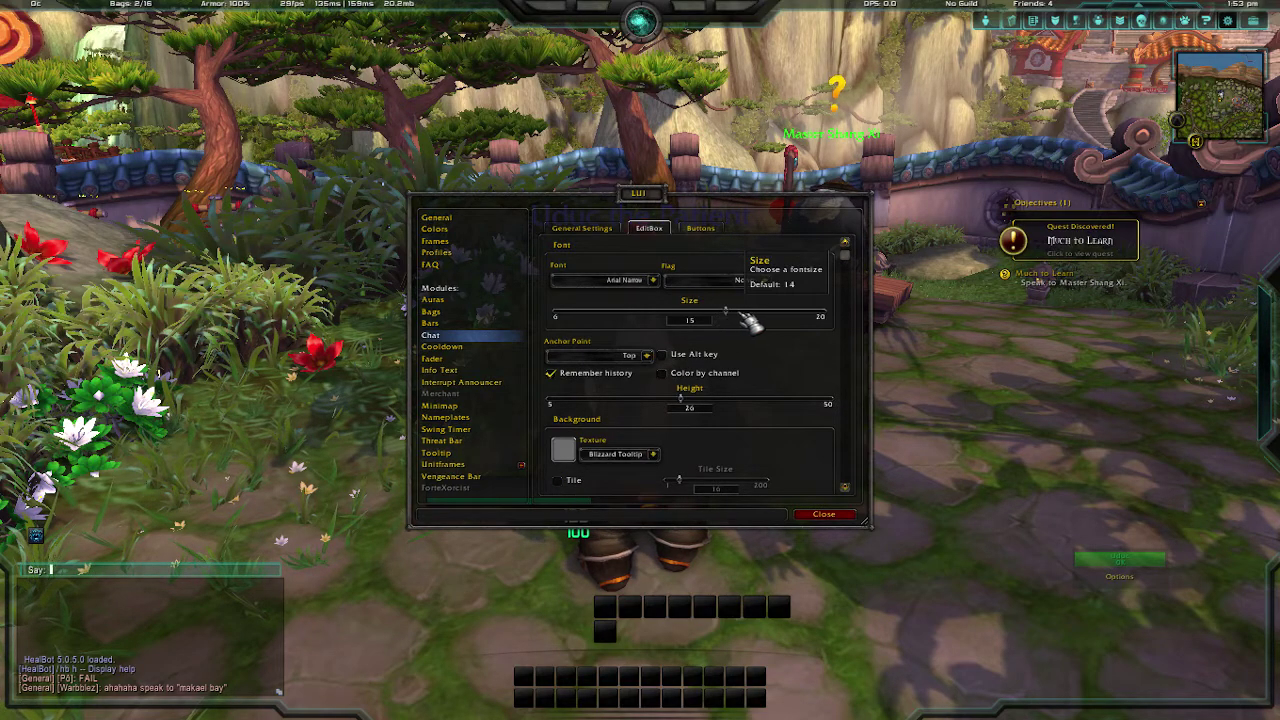
{"action": "left_click_drag", "start_coordinate": [777, 322], "coordinate": [849, 319]}
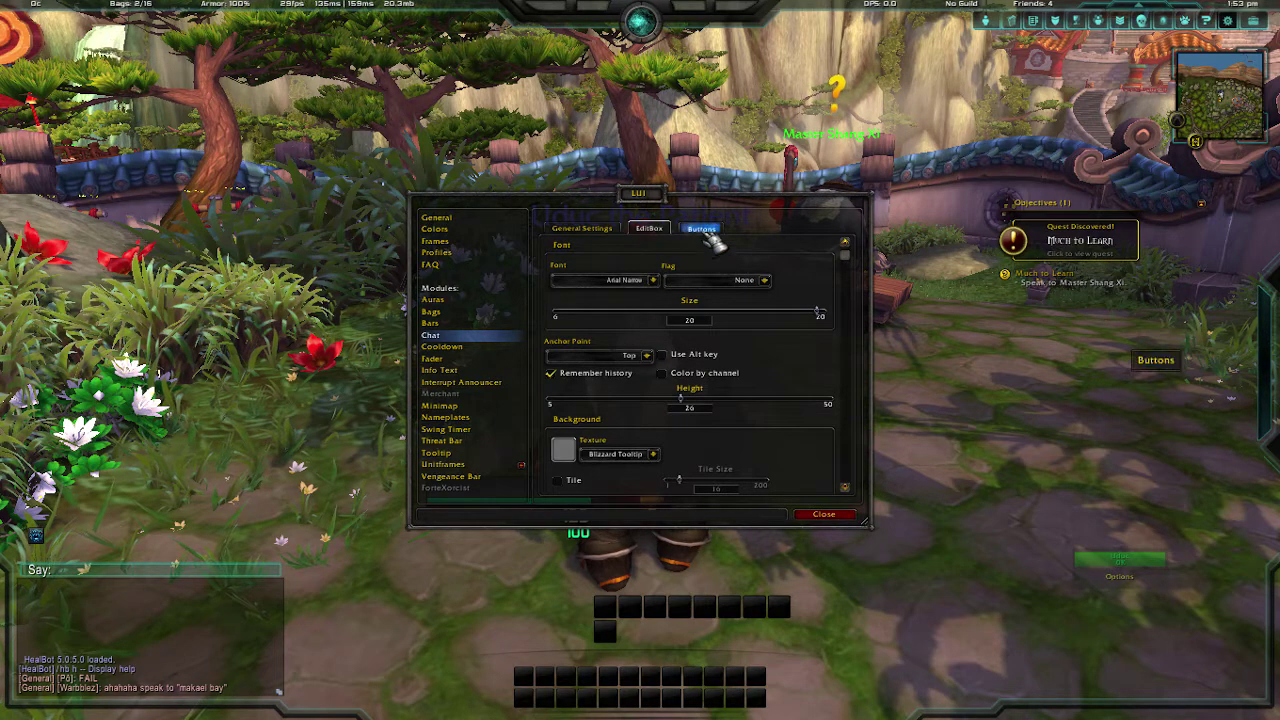
{"action": "left_click", "coordinate": [700, 228]}
{"action": "left_click", "coordinate": [649, 228]}
{"action": "scroll", "coordinate": [700, 330], "scroll_direction": "down", "scroll_amount": 3}
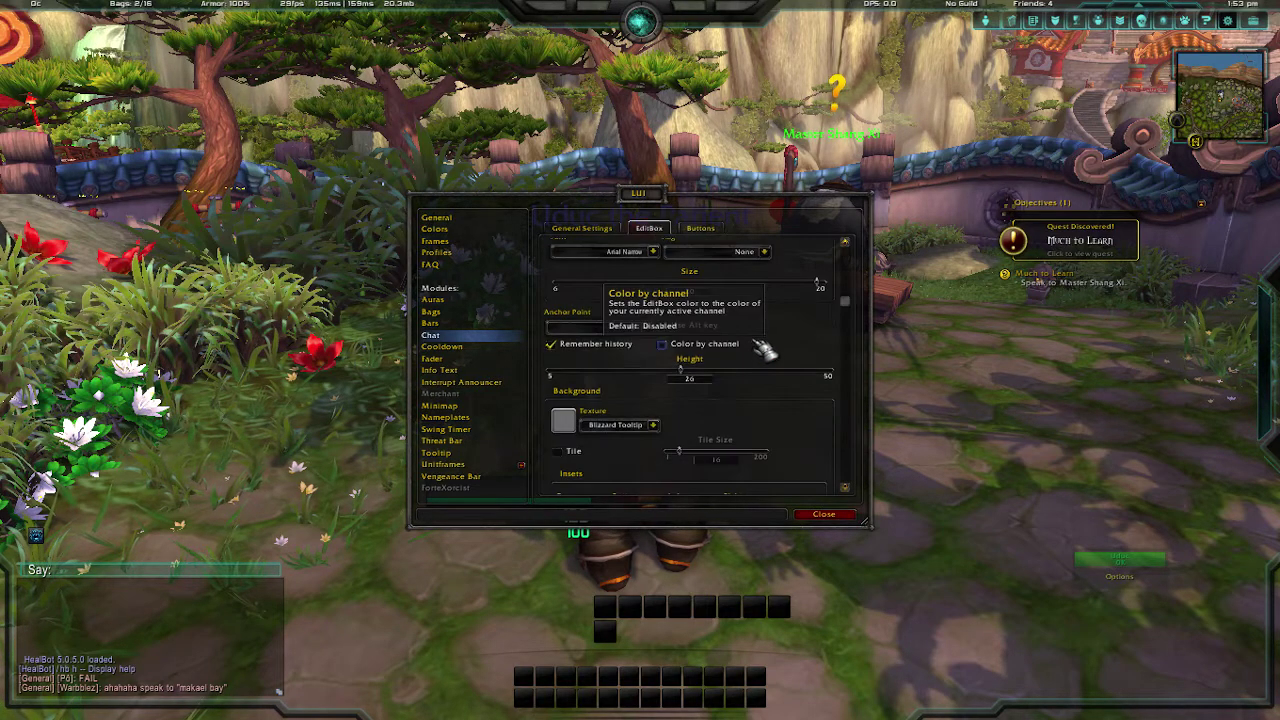
Look over the remaining EditBox options and set the chat font size to 20 in the Chat module's general settings.
{"action": "scroll", "coordinate": [720, 300], "scroll_direction": "down", "scroll_amount": 2}
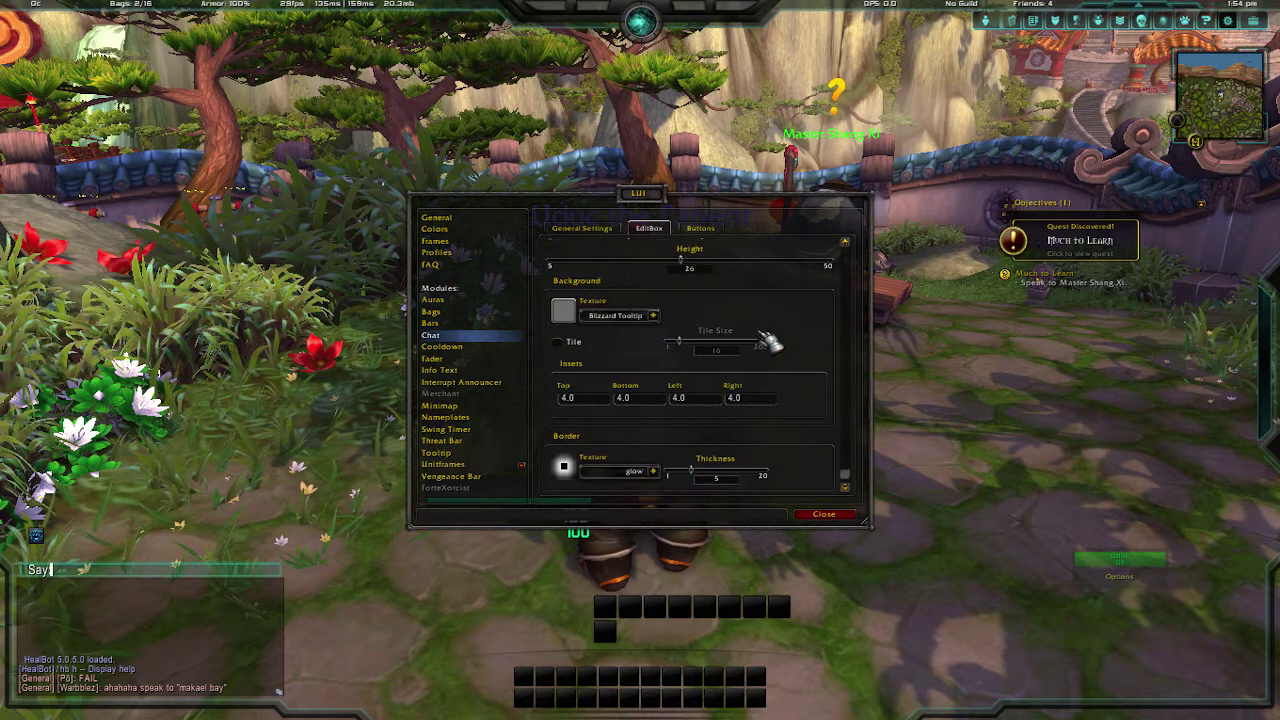
{"action": "scroll", "coordinate": [770, 342], "scroll_direction": "up", "scroll_amount": 5}
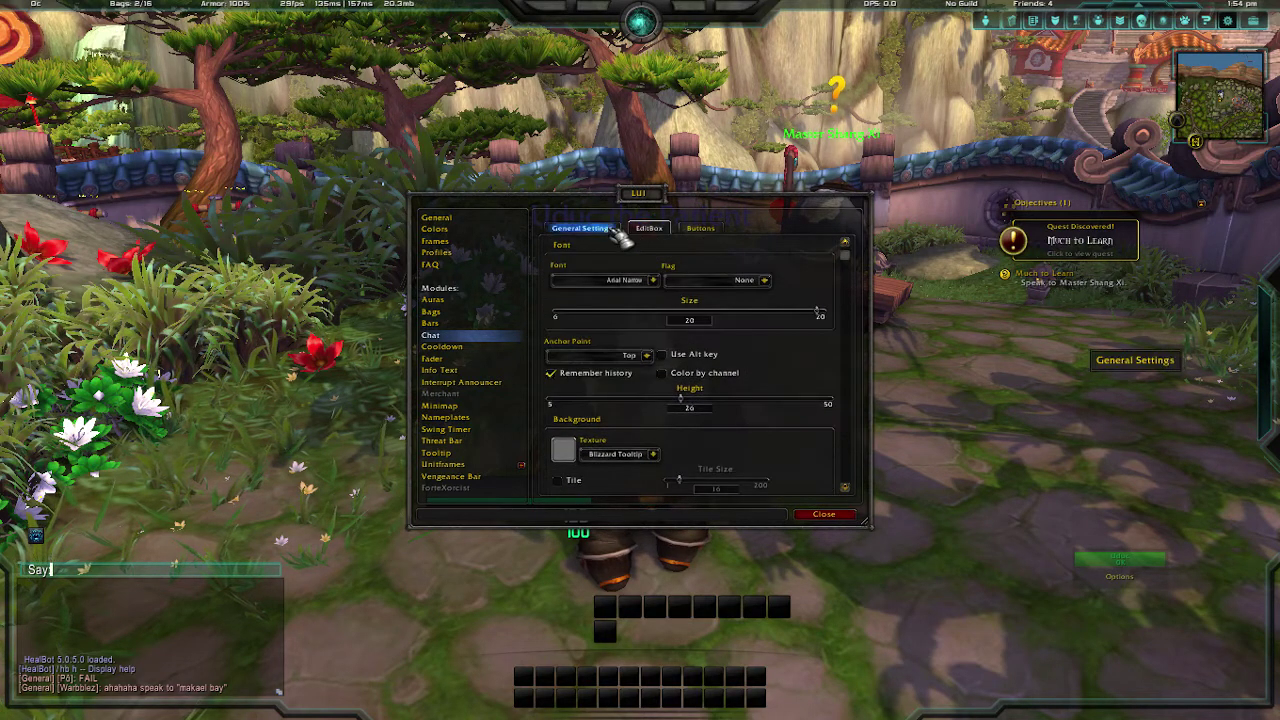
{"action": "left_click", "coordinate": [615, 230]}
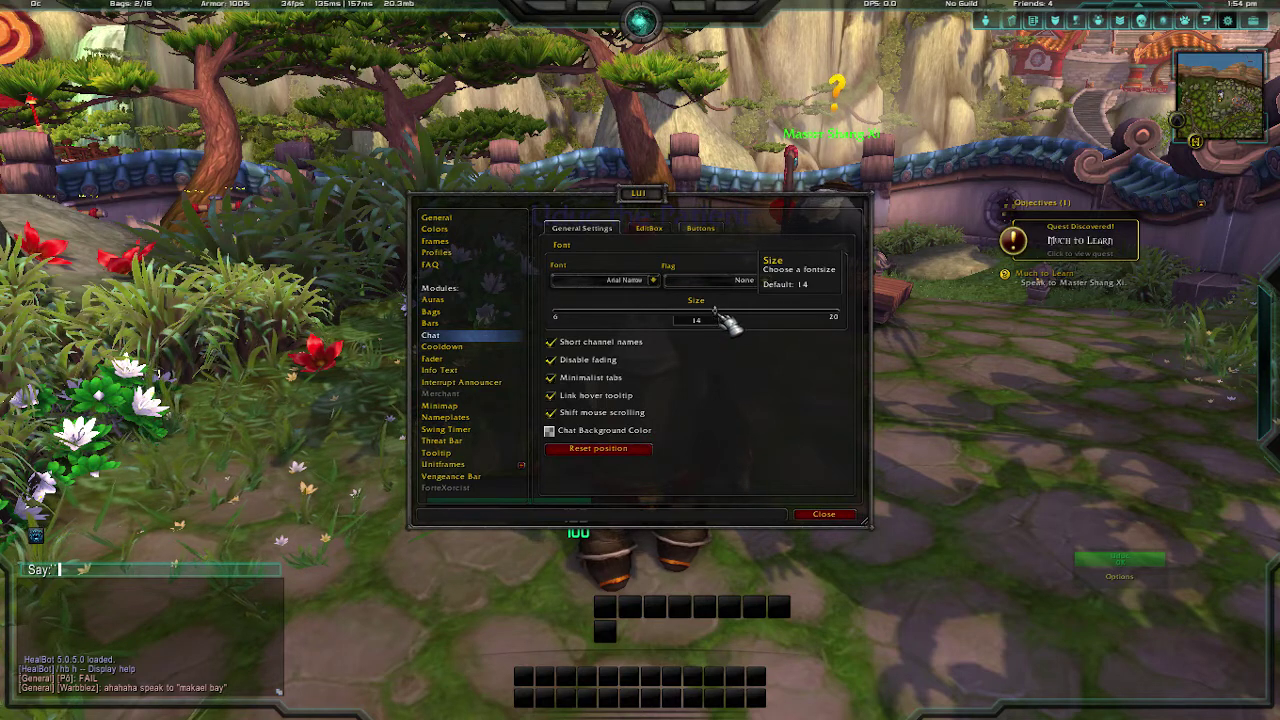
{"action": "left_click_drag", "start_coordinate": [750, 314], "coordinate": [856, 316]}
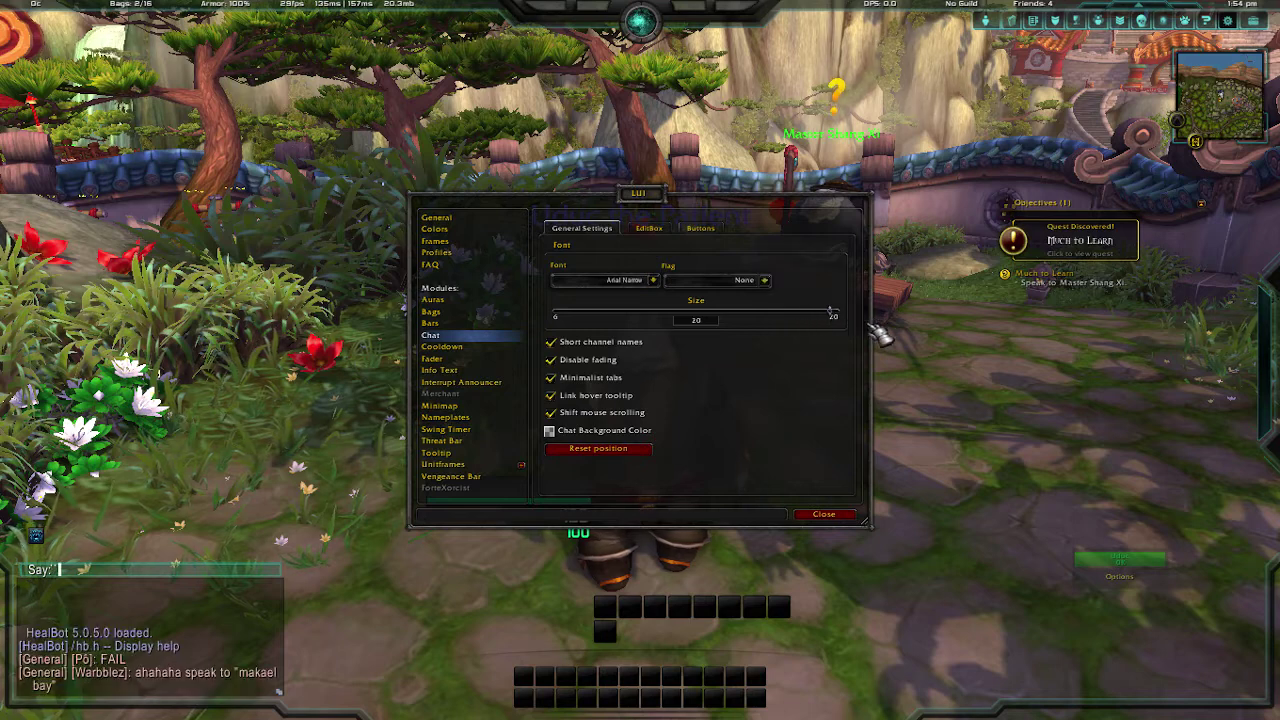
{"action": "left_click", "coordinate": [649, 228]}
{"action": "left_click", "coordinate": [581, 228]}
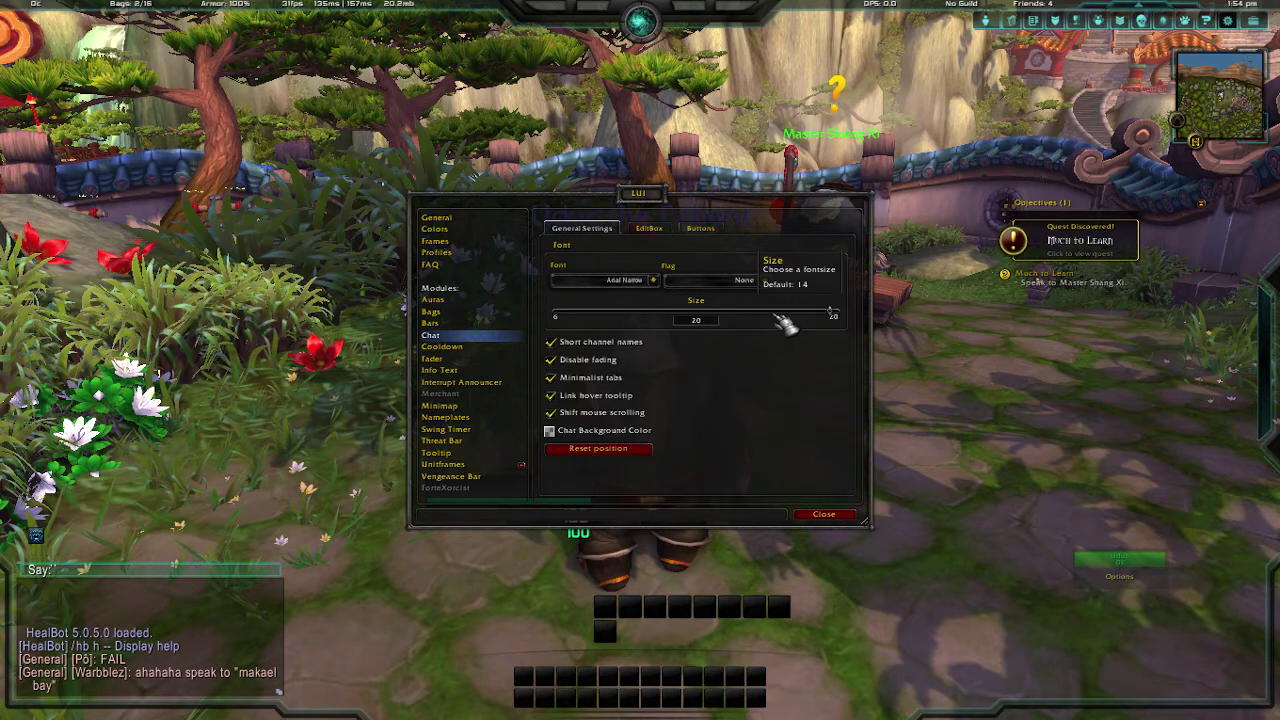
Open the Cooldown module and look over its general threshold, duration, precision and scale settings.
{"action": "left_click", "coordinate": [490, 350]}
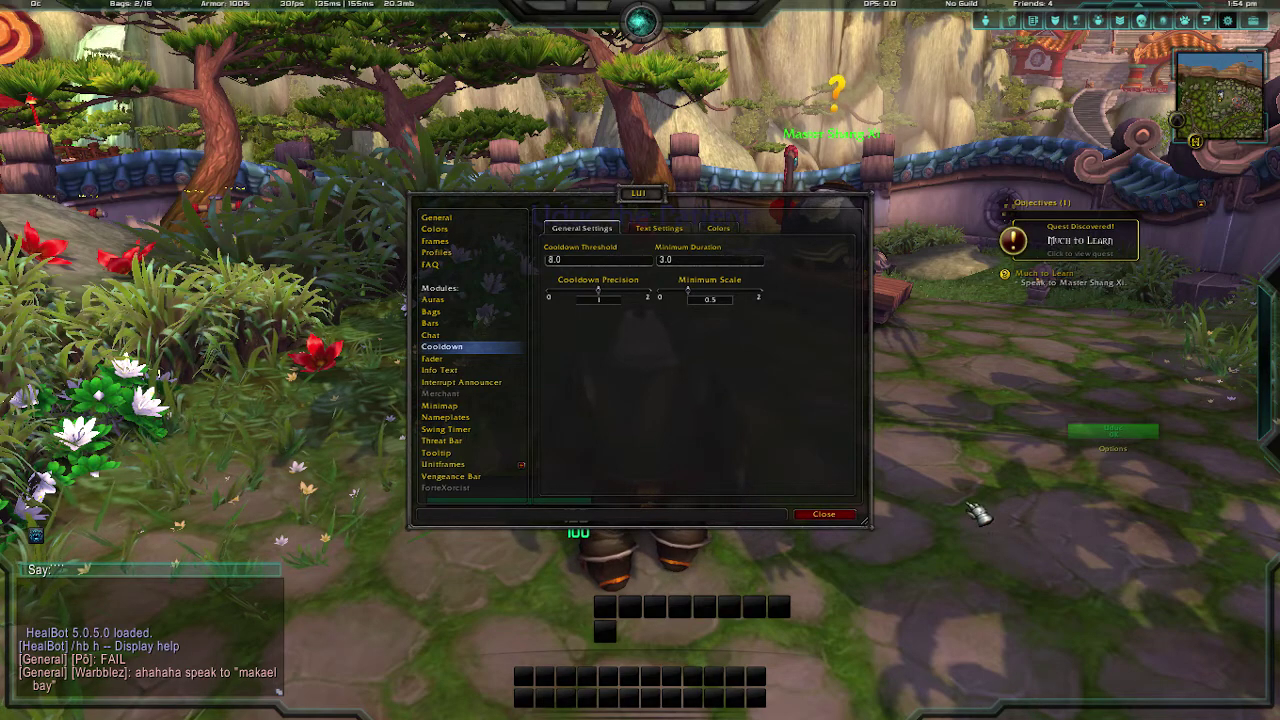
{"action": "left_click_drag", "start_coordinate": [940, 463], "coordinate": [1180, 463]}
{"action": "left_click_drag", "start_coordinate": [903, 362], "coordinate": [903, 362]}
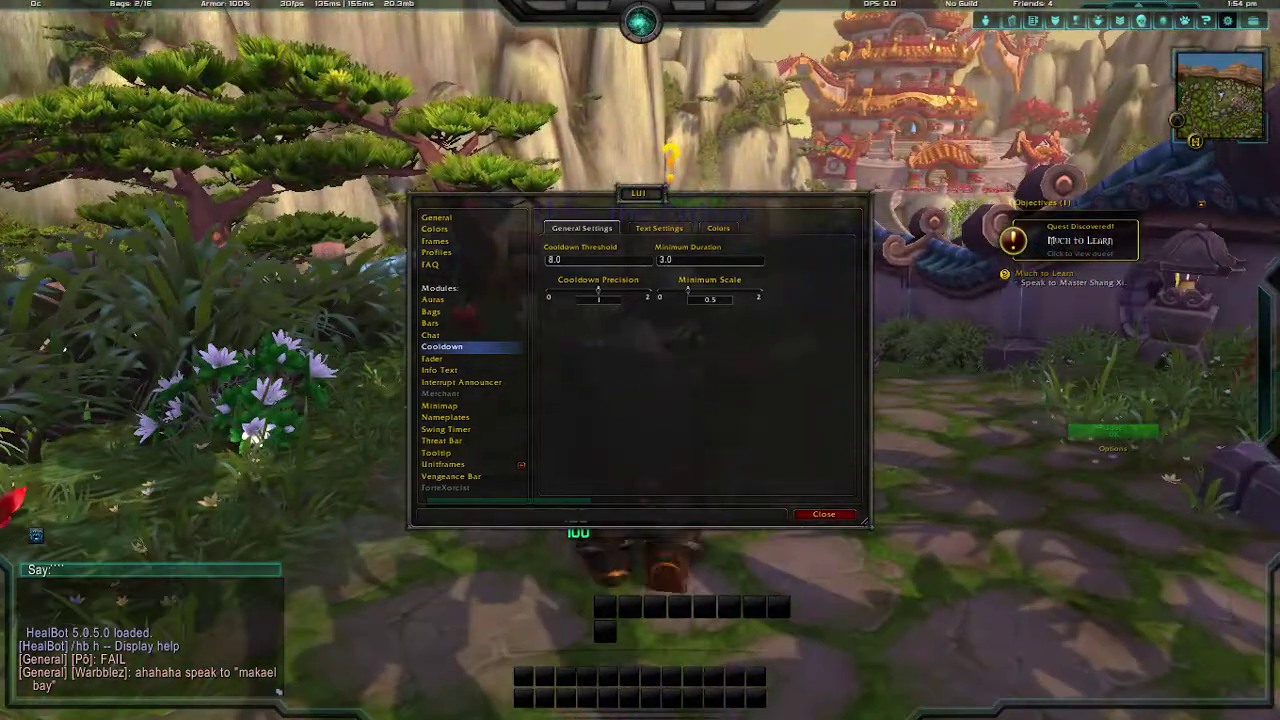
Enlarge the minimap to 175% in the Minimap module's general settings.
{"action": "left_click", "coordinate": [440, 405]}
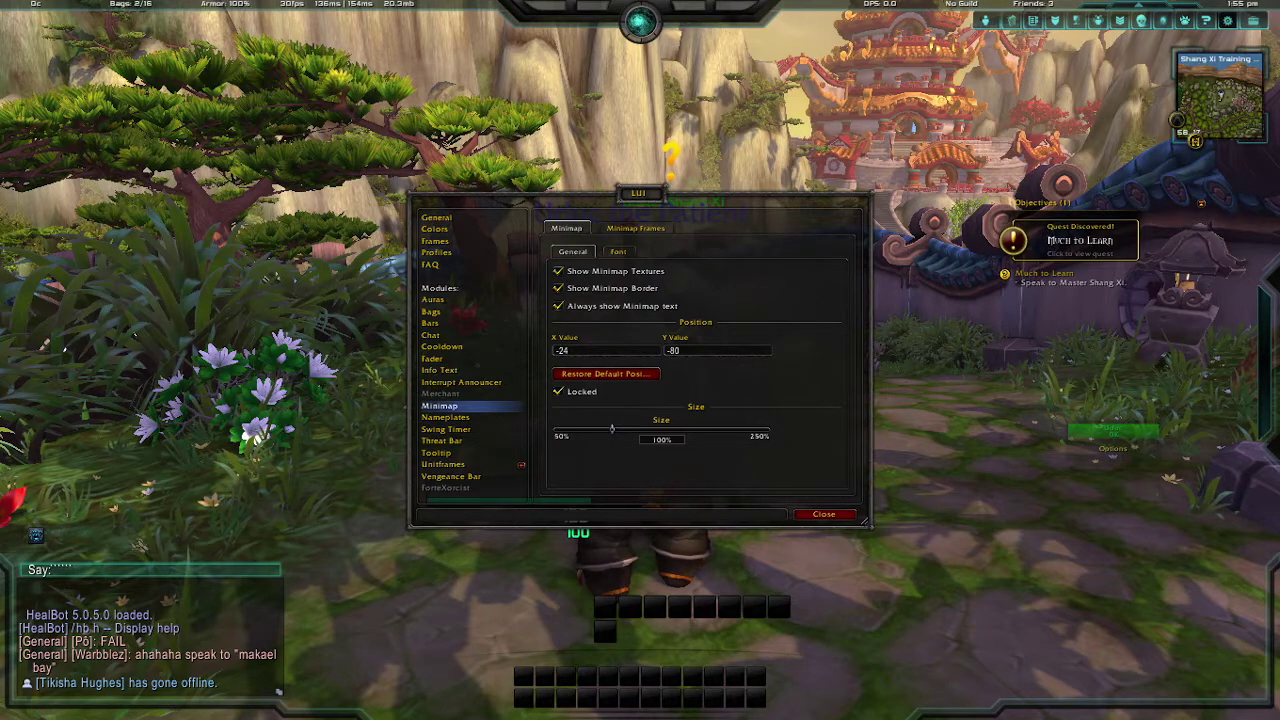
{"action": "left_click_drag", "start_coordinate": [930, 300], "coordinate": [715, 297]}
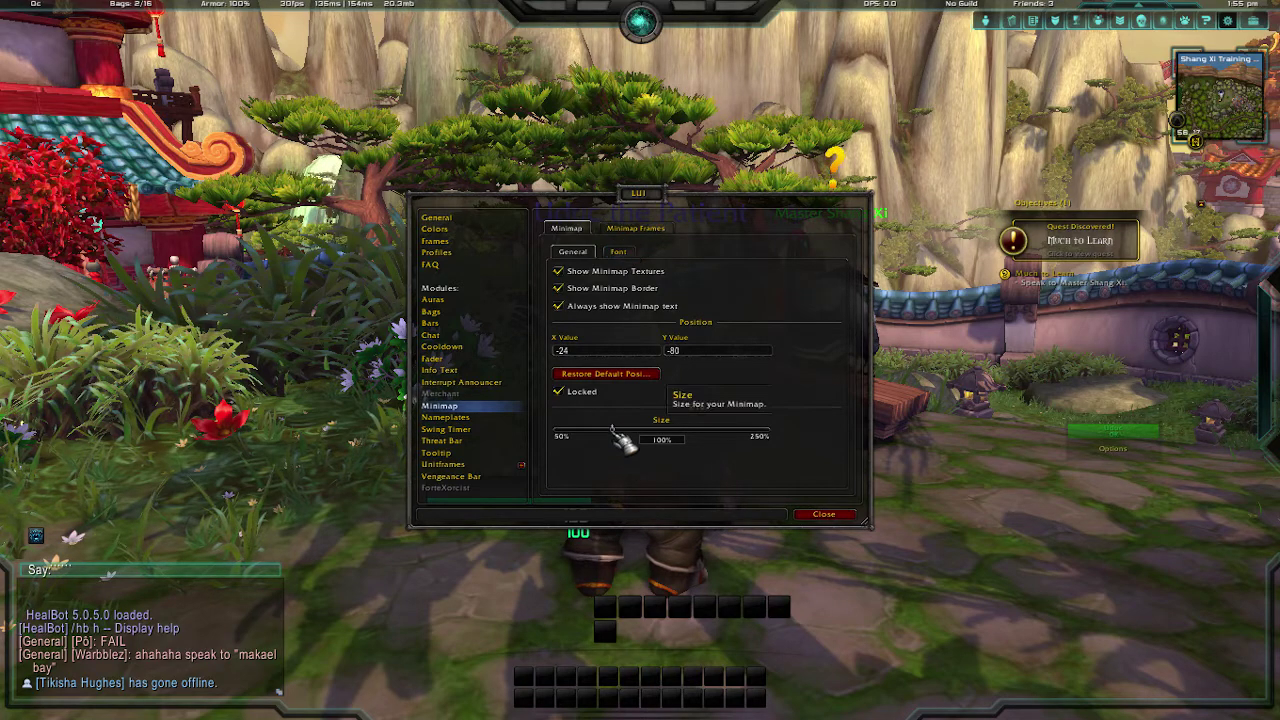
{"action": "left_click_drag", "start_coordinate": [613, 430], "coordinate": [690, 446]}
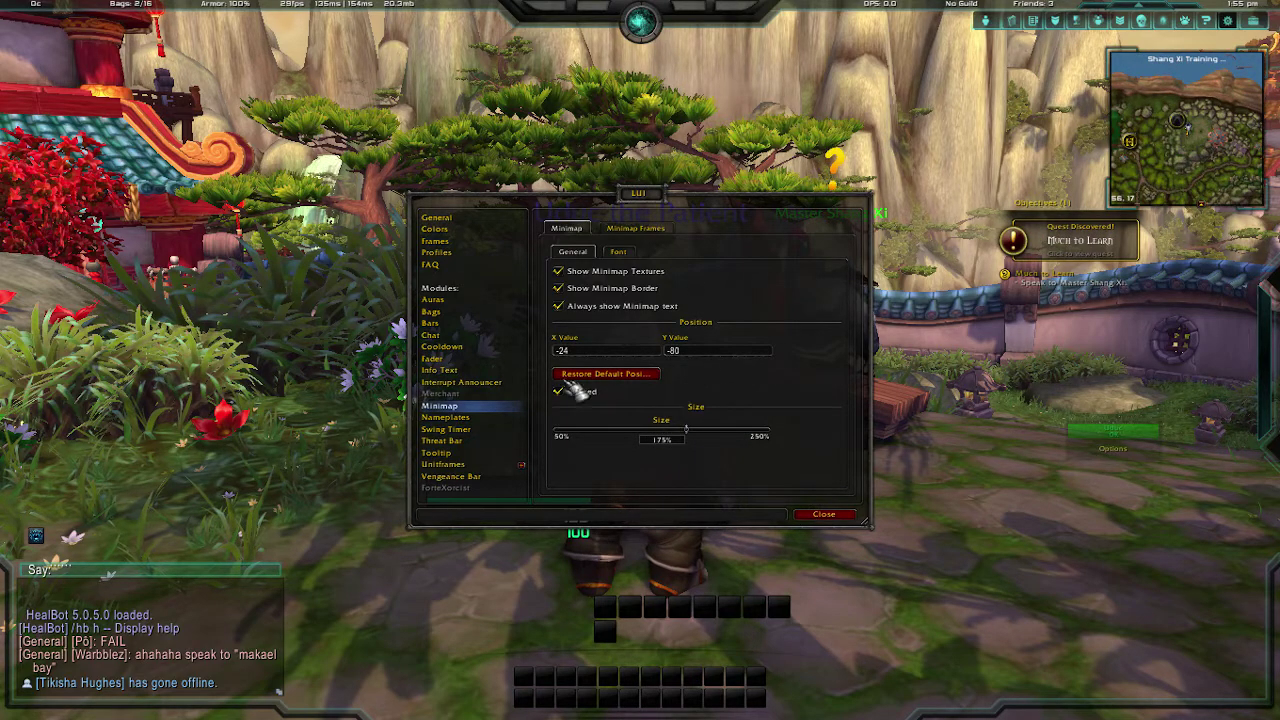
Set the minimap font size to 16 and open the list of available minimap fonts.
{"action": "left_click", "coordinate": [618, 251]}
{"action": "mouse_move", "coordinate": [655, 325]}
{"action": "left_mouse_down"}
{"action": "mouse_move", "coordinate": [766, 314]}
{"action": "mouse_move", "coordinate": [677, 327]}
{"action": "left_mouse_up"}
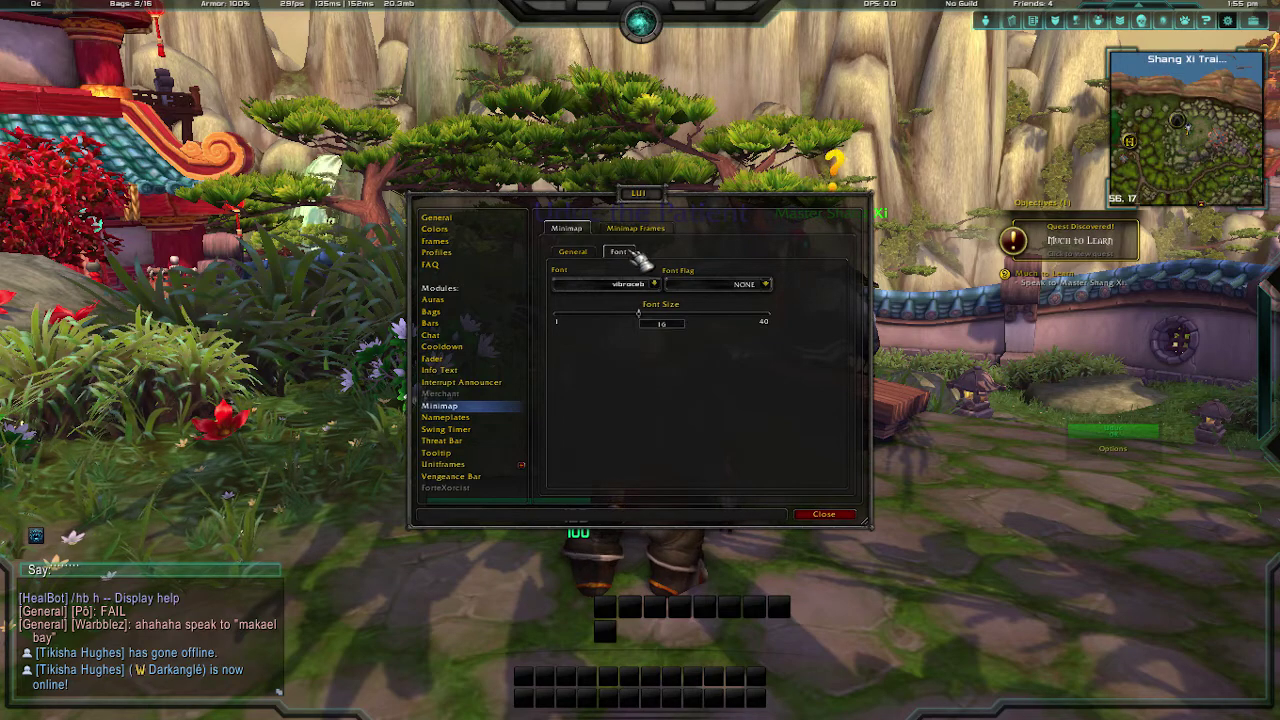
{"action": "left_click", "coordinate": [655, 284]}
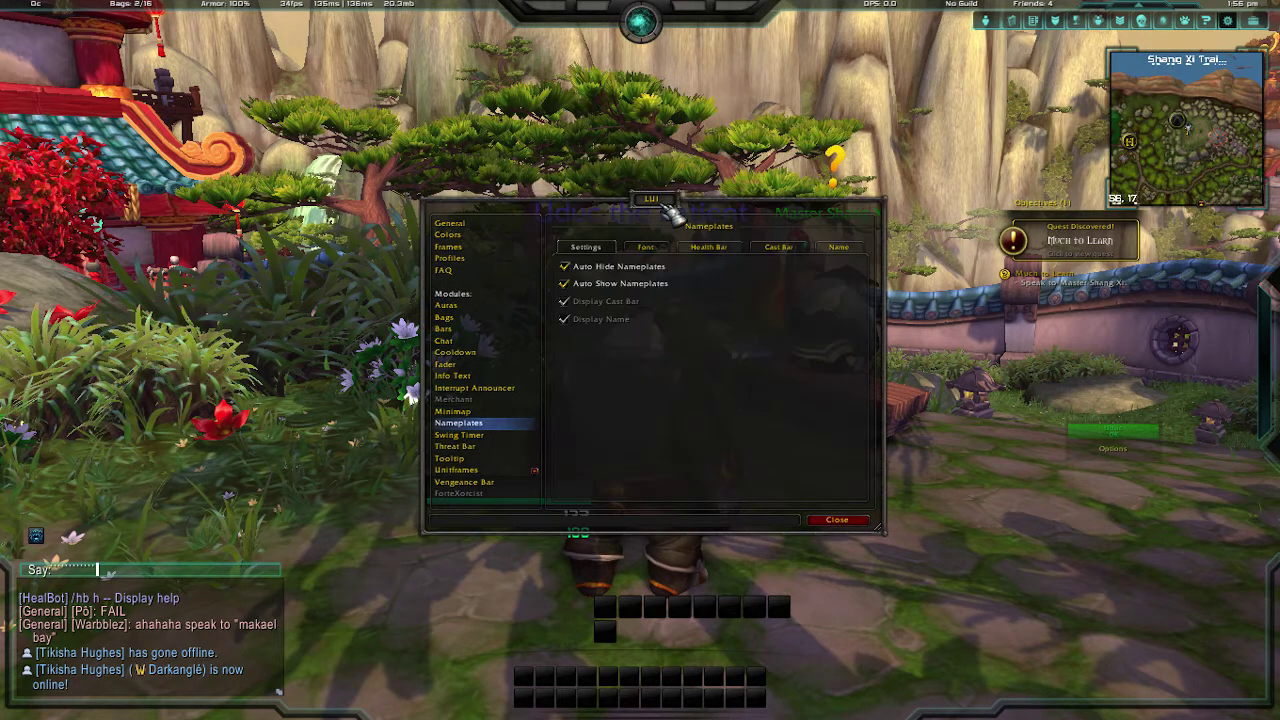
Move the configuration window off the character, disable Auto Show Nameplates, and set the nameplate font size to 20.
{"action": "left_click_drag", "start_coordinate": [678, 196], "coordinate": [940, 177]}
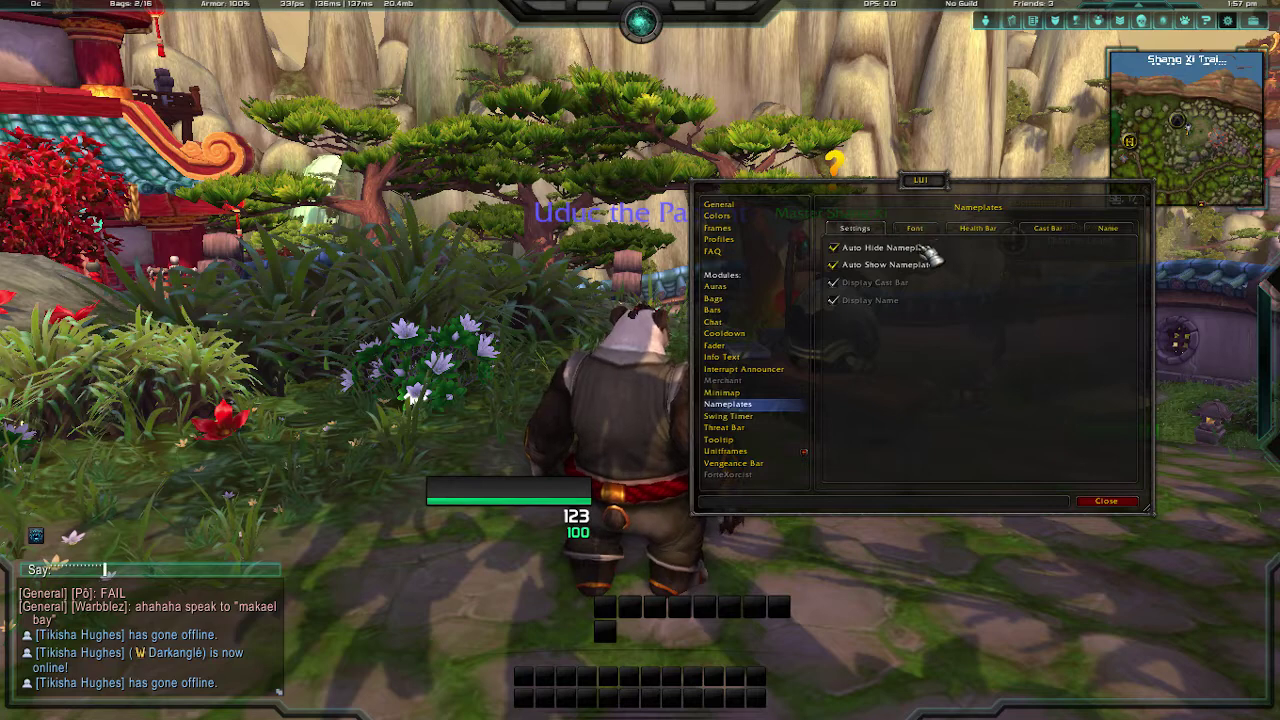
{"action": "left_click", "coordinate": [835, 248]}
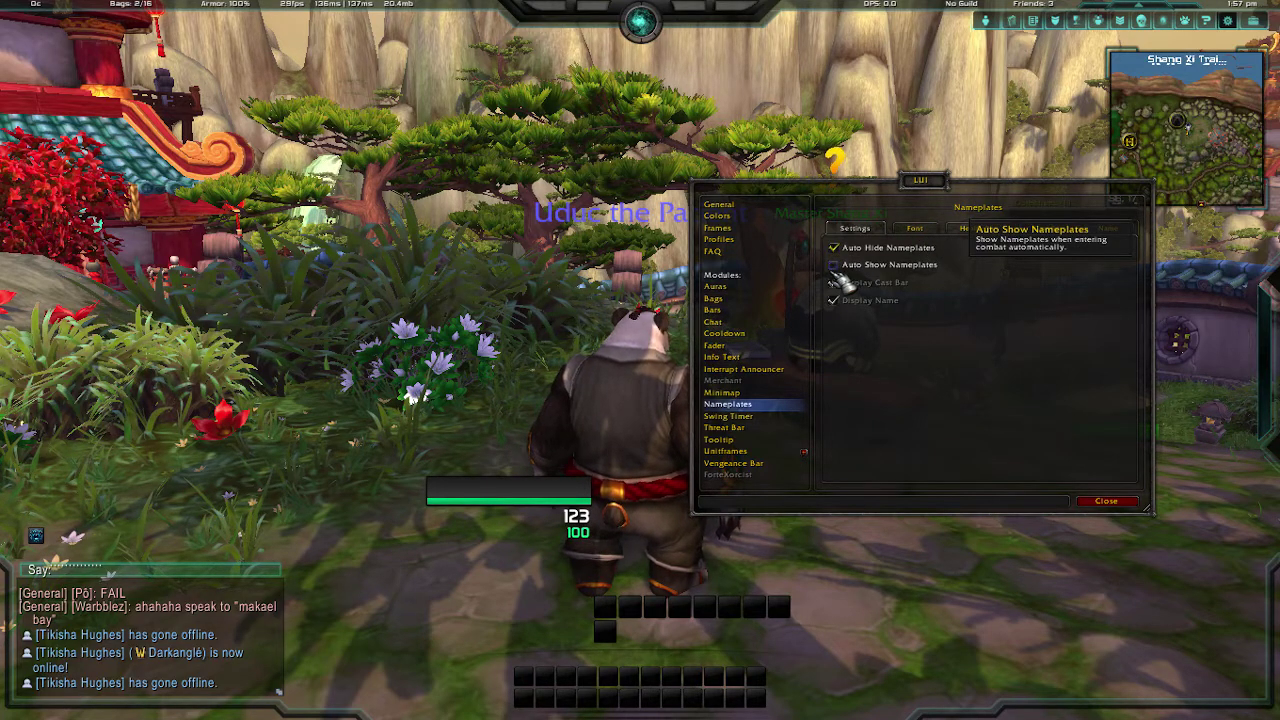
{"action": "left_click", "coordinate": [915, 230]}
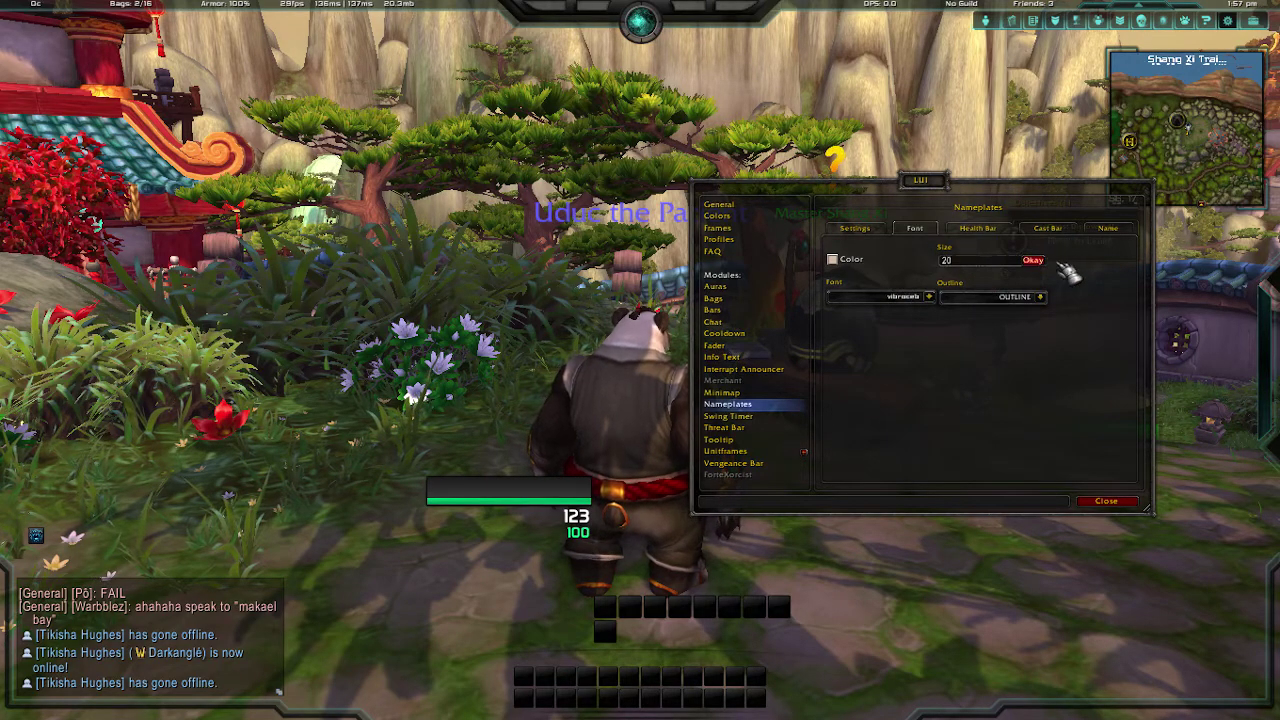
{"action": "left_click", "coordinate": [1033, 263]}
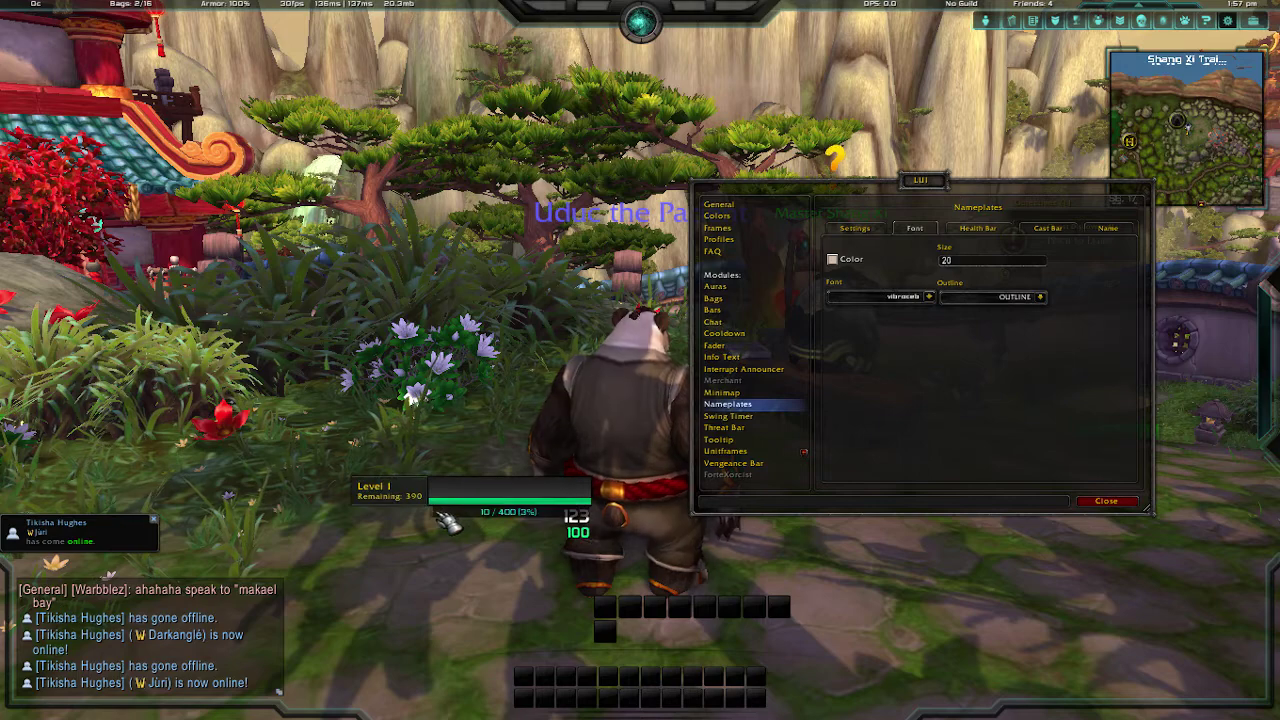
Open the Swing Timer settings and attack a training target to examine the swing timer bar above the action bars.
{"action": "left_click", "coordinate": [728, 415]}
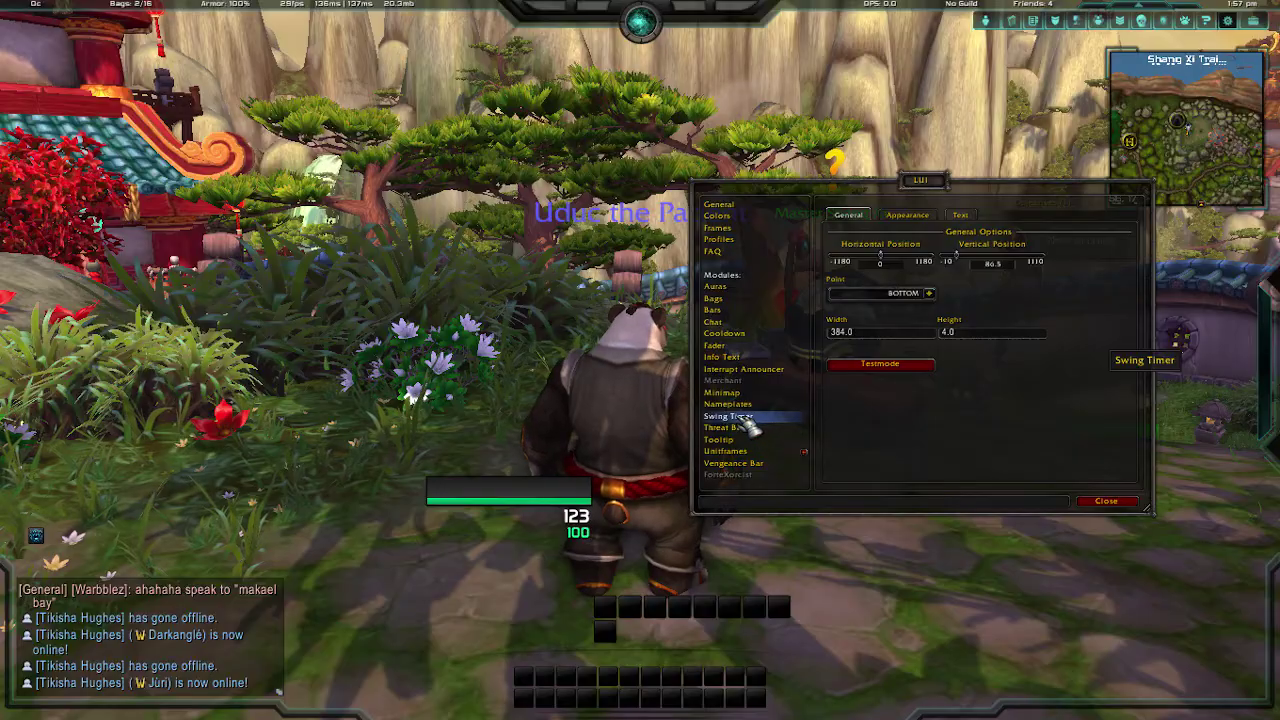
{"action": "right_click", "coordinate": [657, 397]}
{"action": "key", "text": "w"}
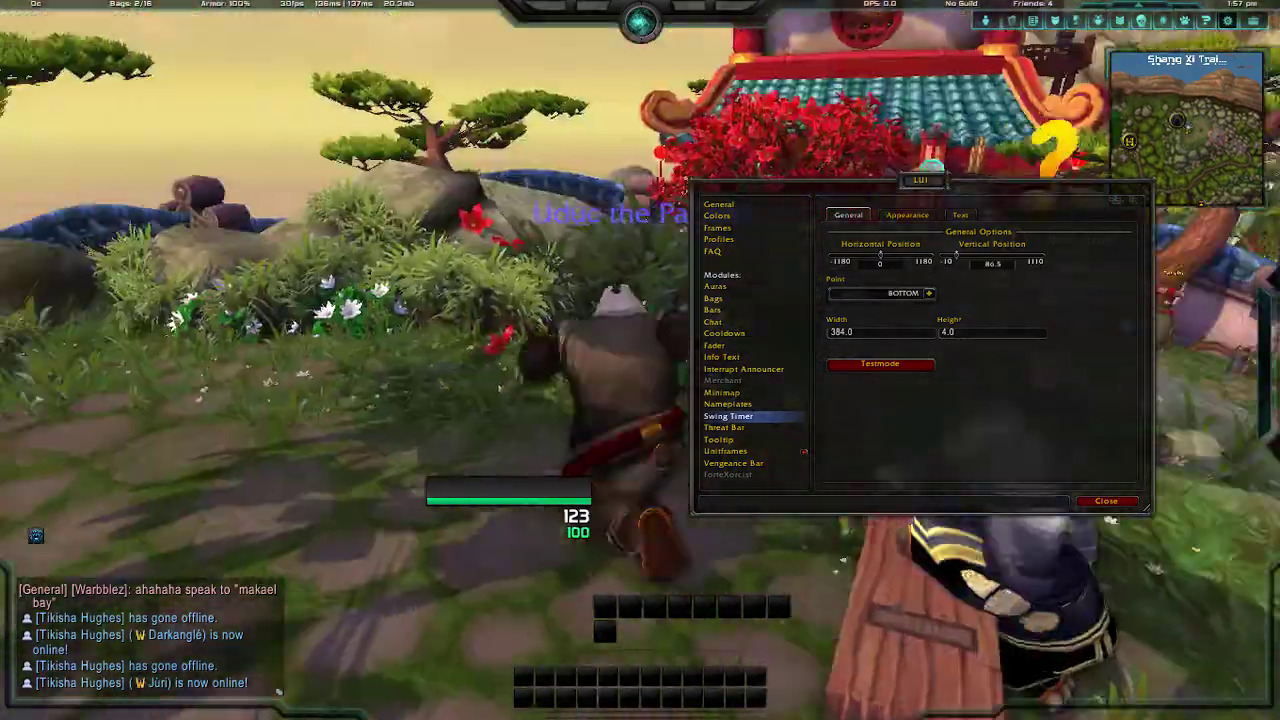
{"action": "key", "text": "w"}
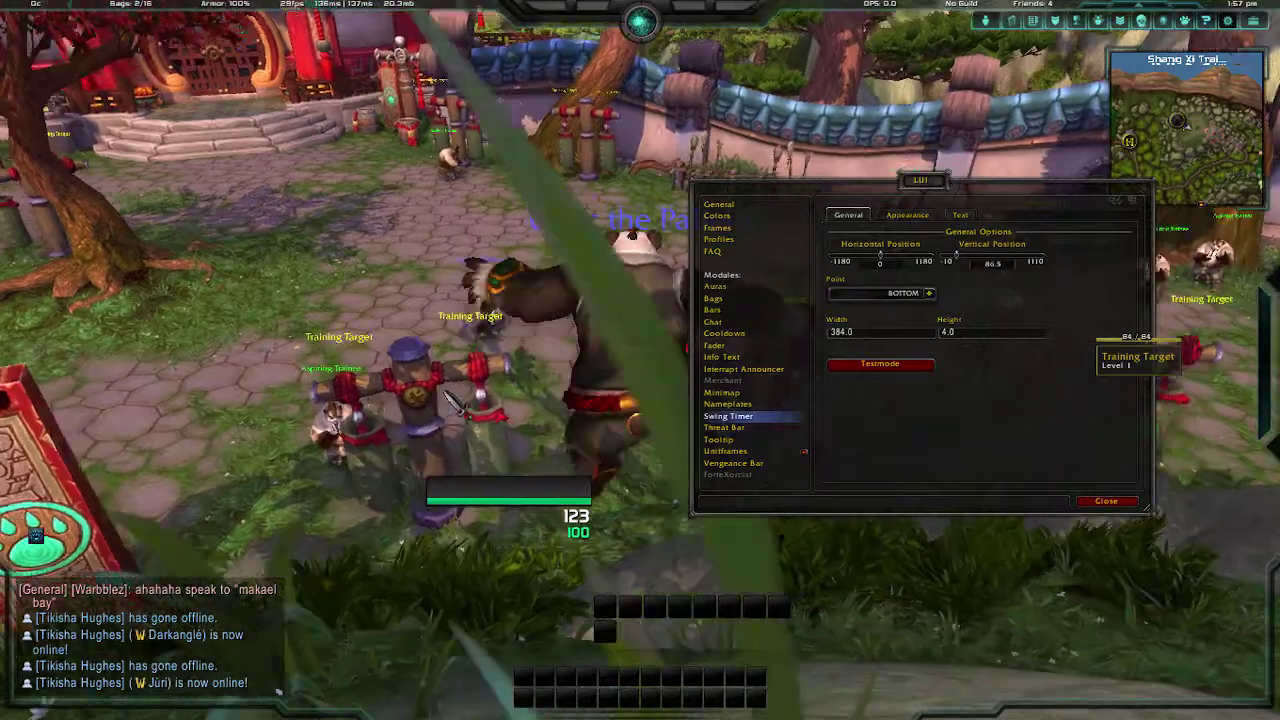
{"action": "right_click", "coordinate": [537, 363]}
{"action": "key", "text": "w"}
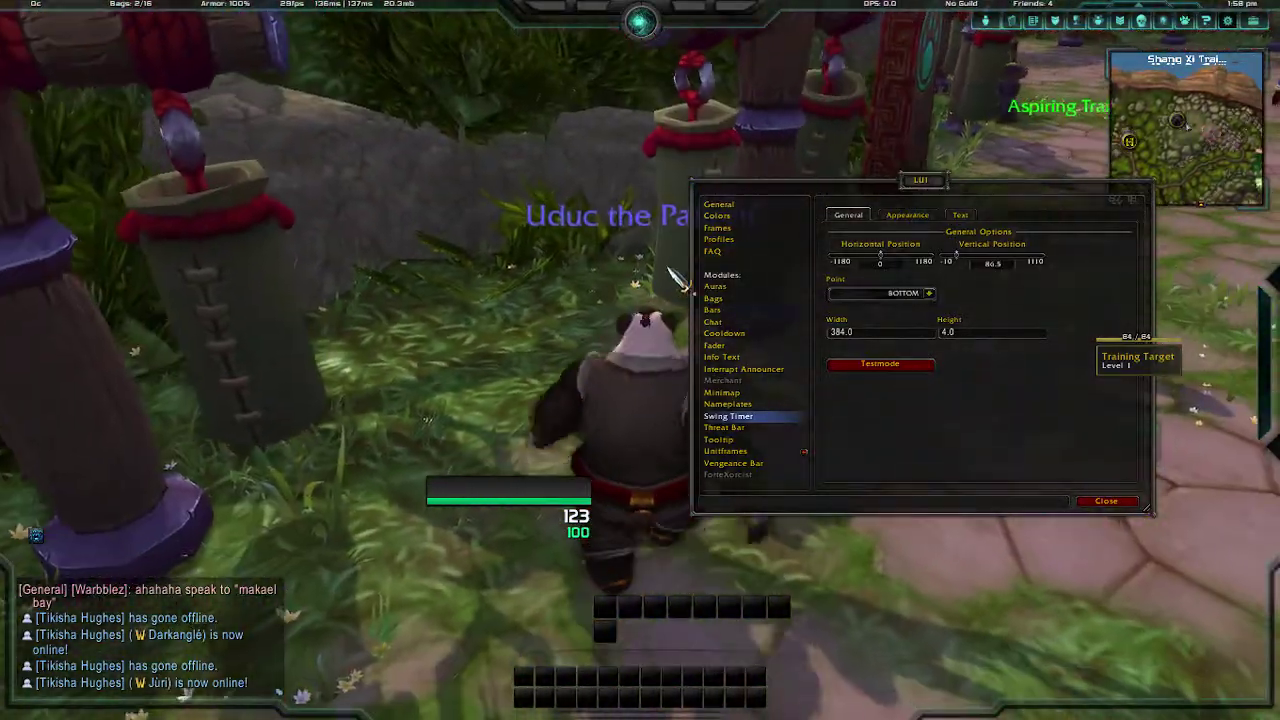
{"action": "right_click", "coordinate": [679, 279]}
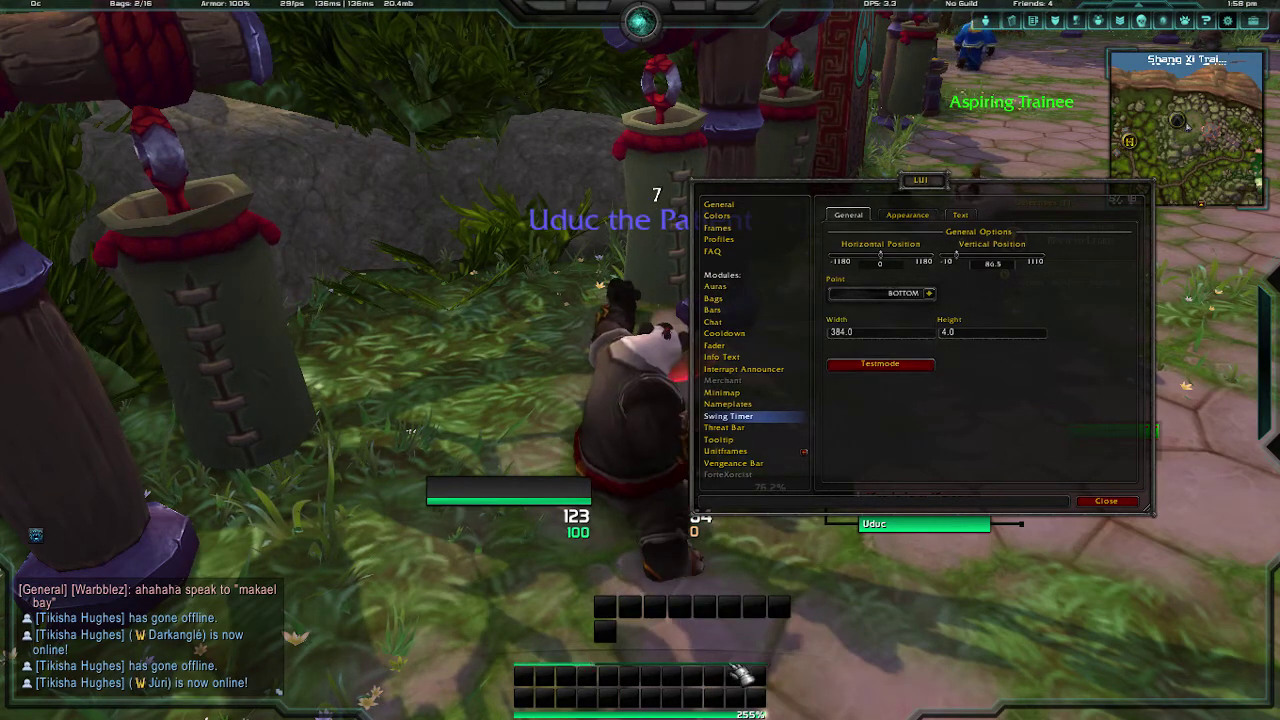
{"action": "left_click_drag", "start_coordinate": [628, 270], "coordinate": [610, 250]}
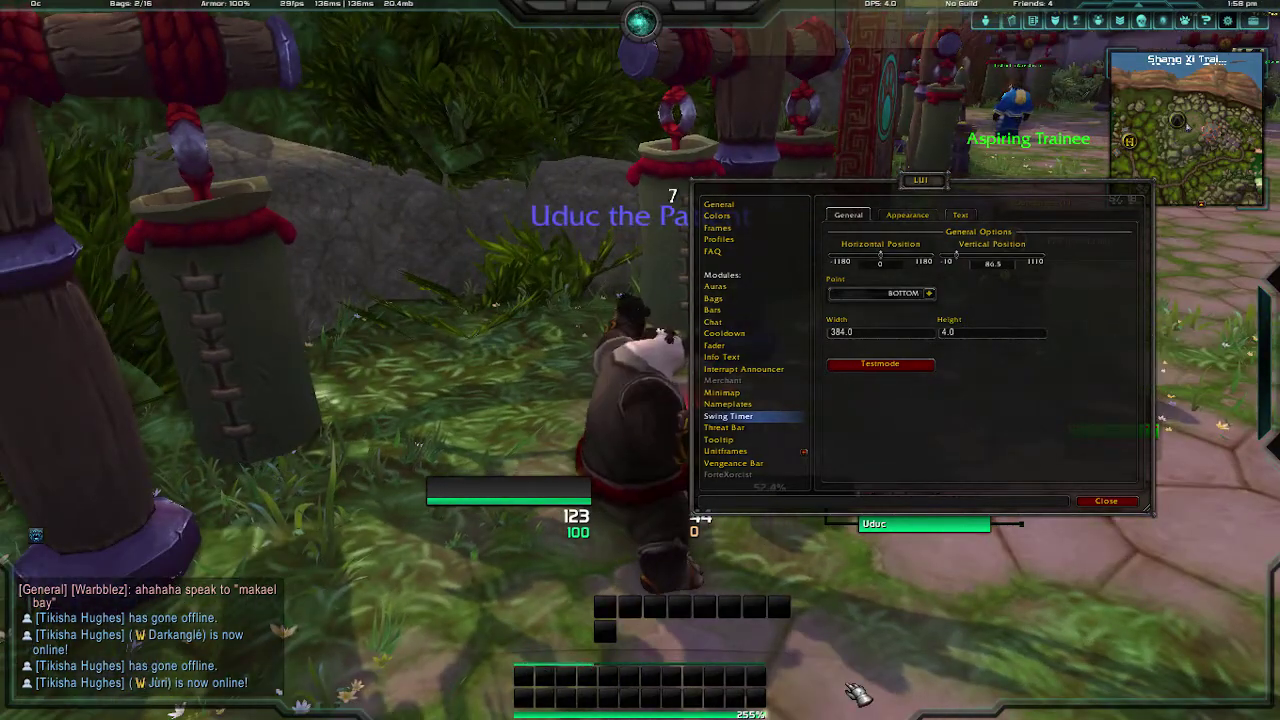
{"action": "left_click_drag", "start_coordinate": [433, 390], "coordinate": [555, 388]}
{"action": "left_click_drag", "start_coordinate": [590, 280], "coordinate": [547, 278]}
{"action": "key", "text": "w"}
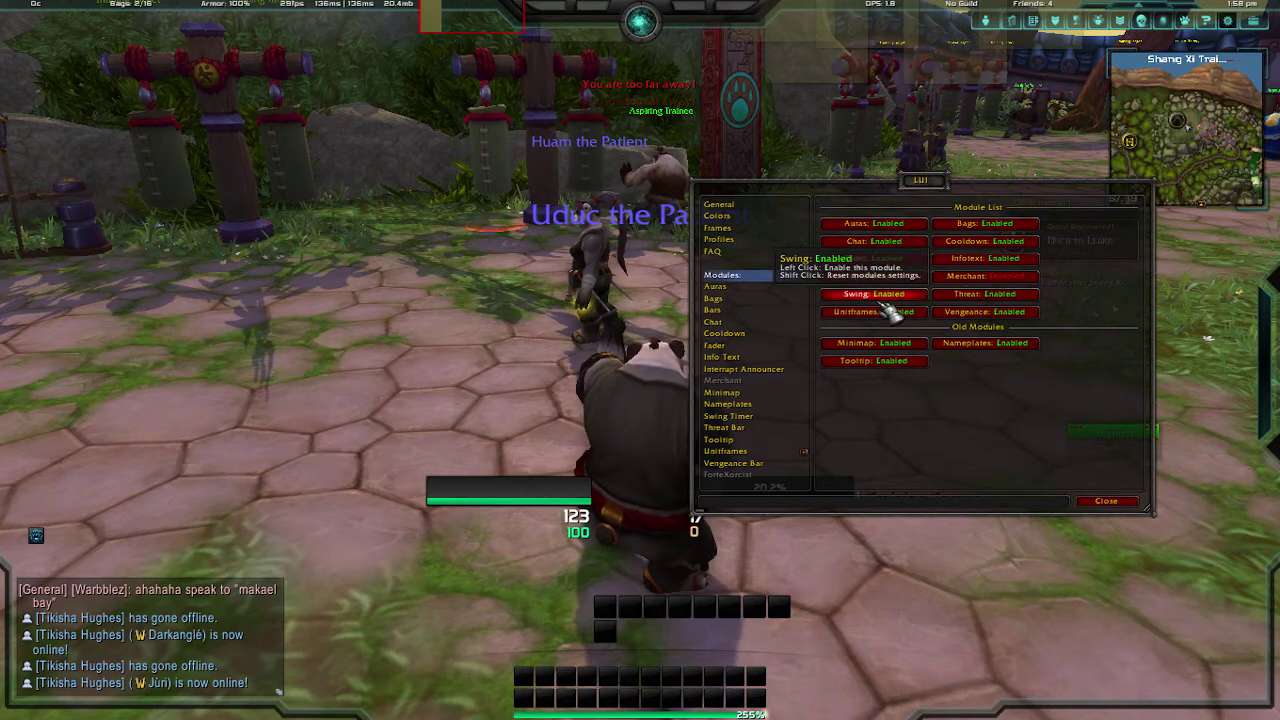
Disable the Swing module in the module list and close the configuration window.
{"action": "left_click", "coordinate": [880, 298]}
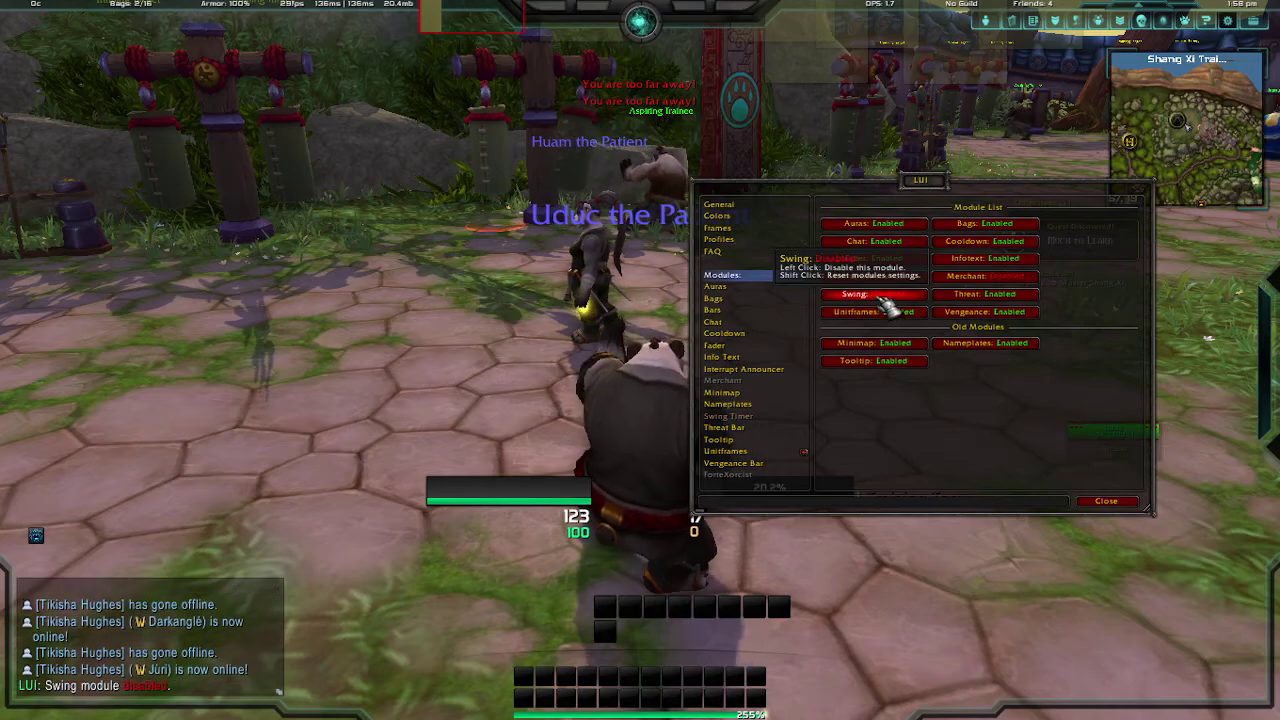
{"action": "key", "text": "d"}
Attack a training target again to check the action bar area without the swing timer, and clear the target.
{"action": "key", "text": "d"}
{"action": "left_click", "coordinate": [1104, 501]}
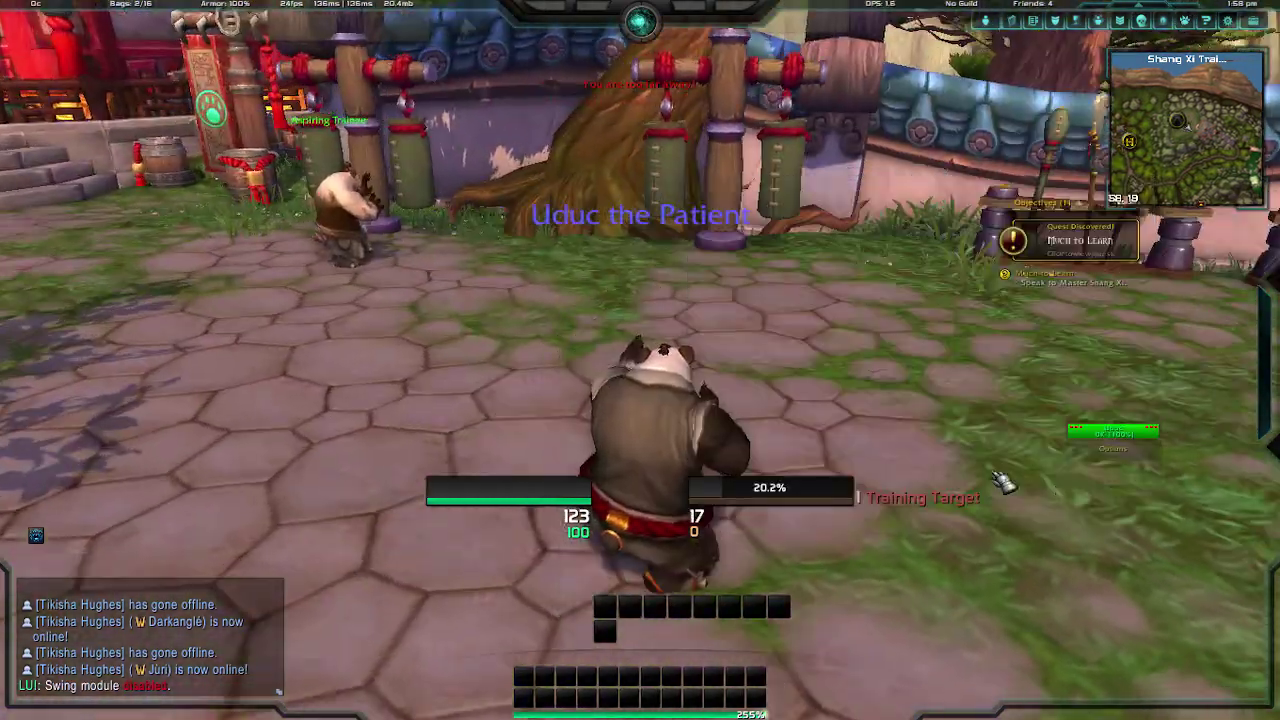
{"action": "key", "text": "w"}
{"action": "key", "text": "d"}
{"action": "key", "text": "a"}
{"action": "key", "text": "1"}
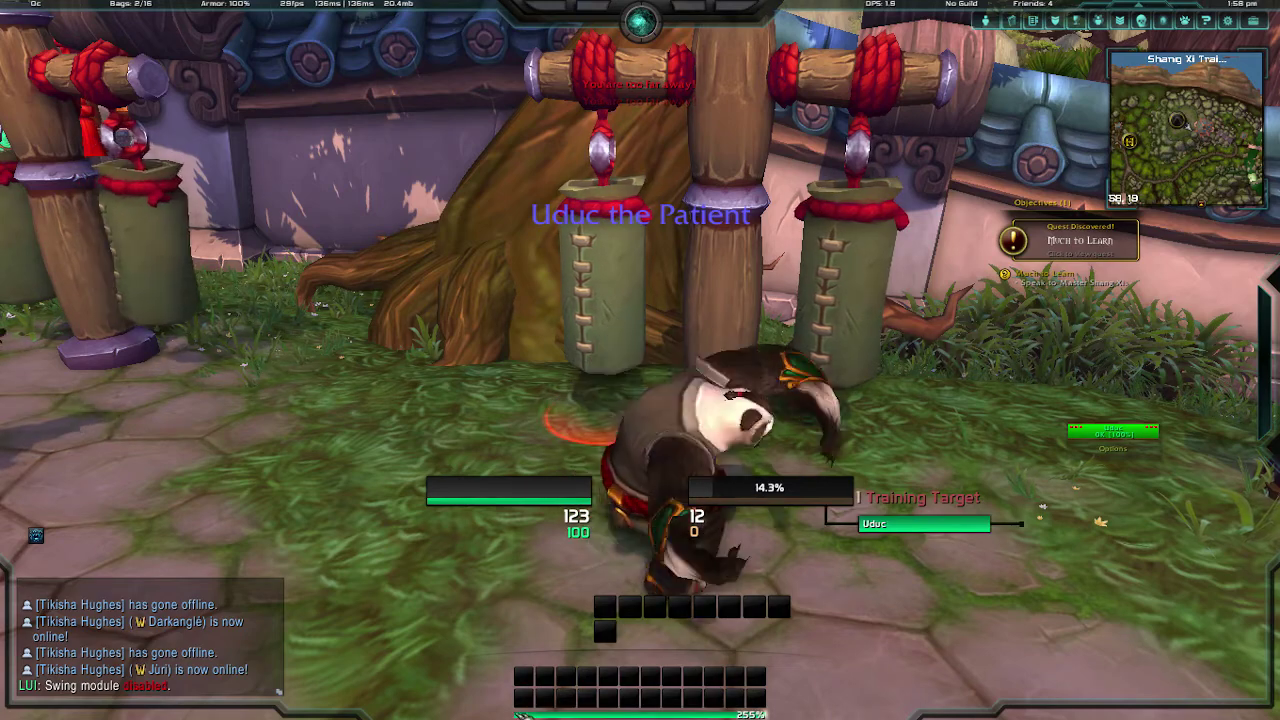
{"action": "key", "text": "Escape"}
{"action": "key", "text": "w"}
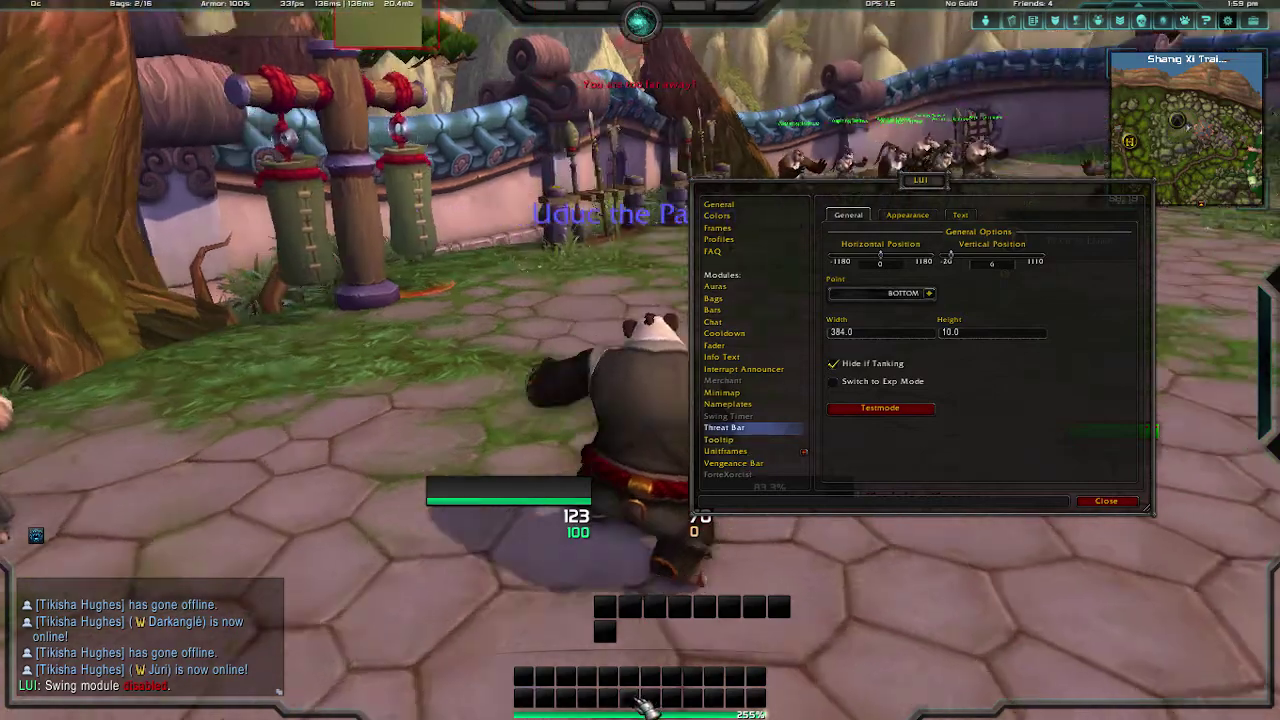
Disable the Threat module in the LUI module list.
{"action": "left_click_drag", "start_coordinate": [820, 627], "coordinate": [660, 627]}
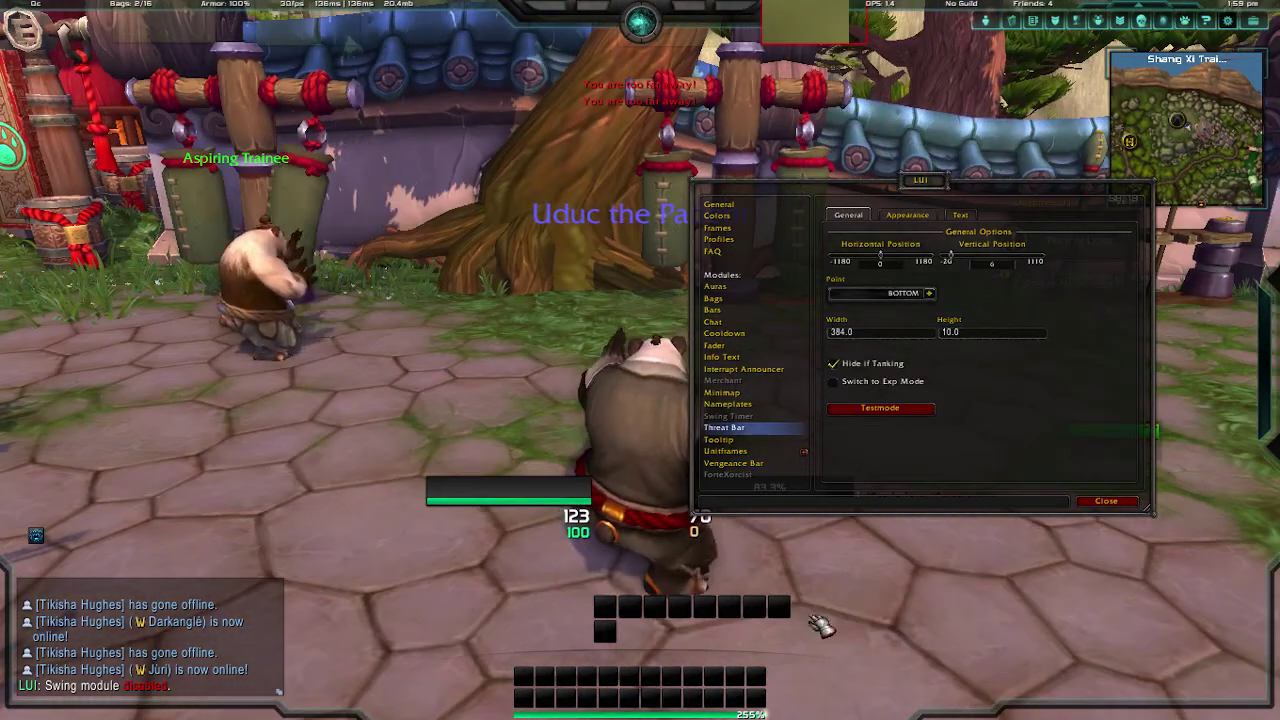
{"action": "left_click", "coordinate": [738, 276]}
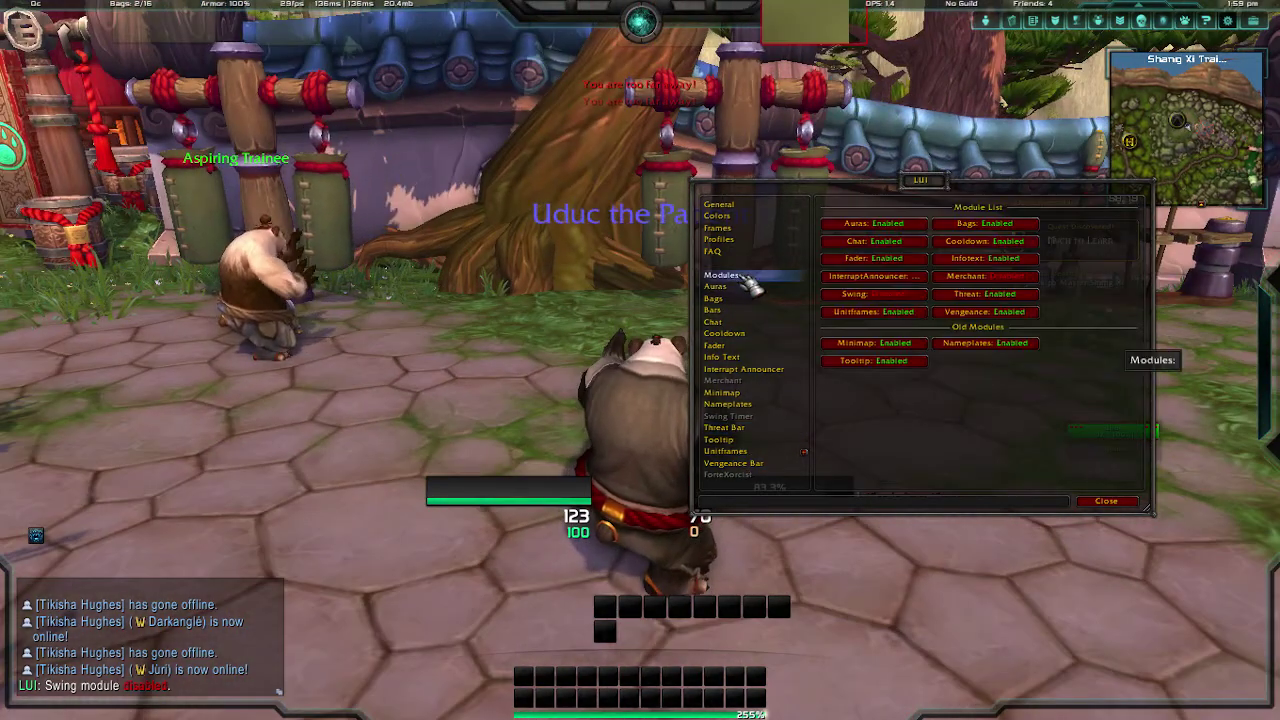
{"action": "left_click", "coordinate": [1020, 294]}
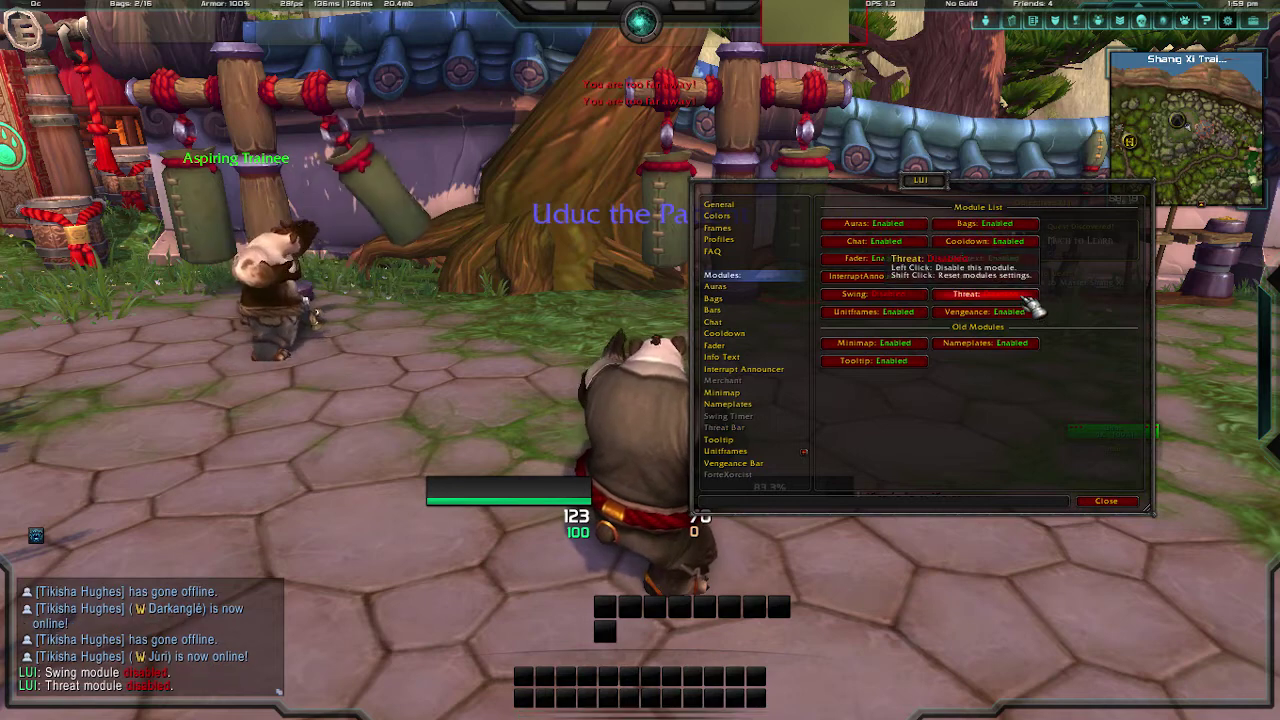
Open the Tooltip settings, move the configuration window off the target frame, and set the tooltip's X position to -400.
{"action": "left_click", "coordinate": [712, 443]}
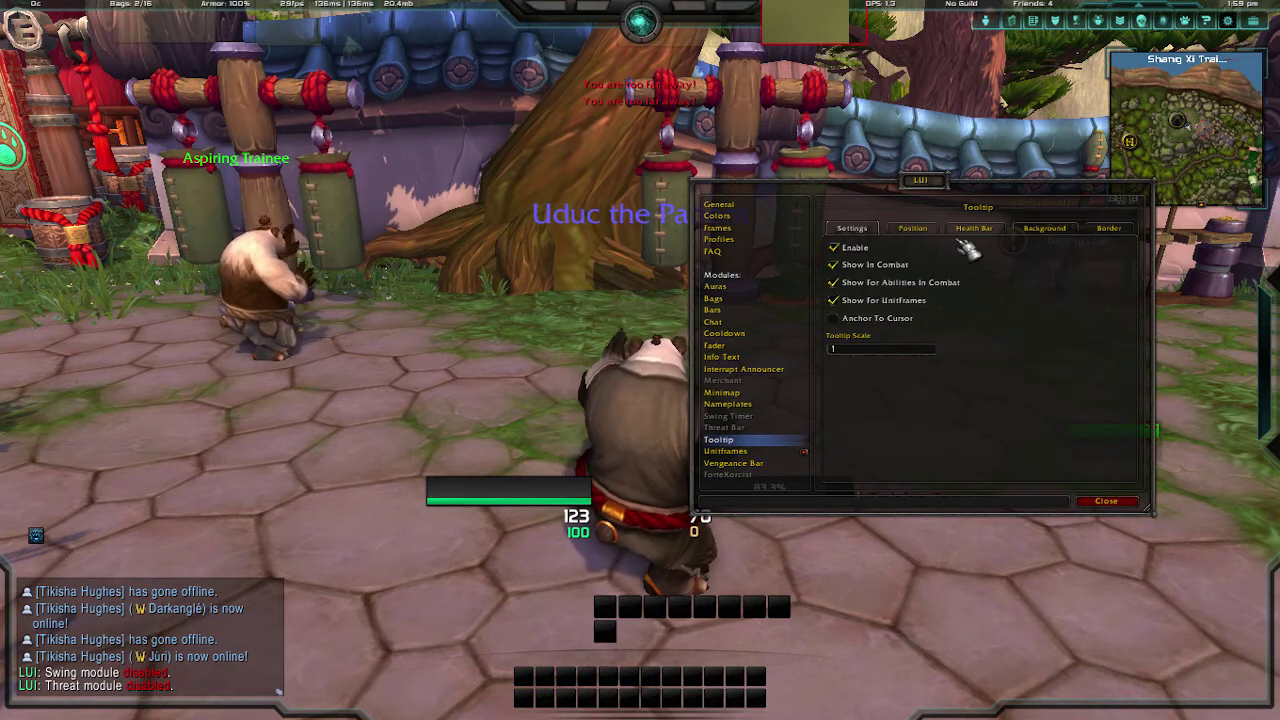
{"action": "left_click_drag", "start_coordinate": [940, 186], "coordinate": [440, 172]}
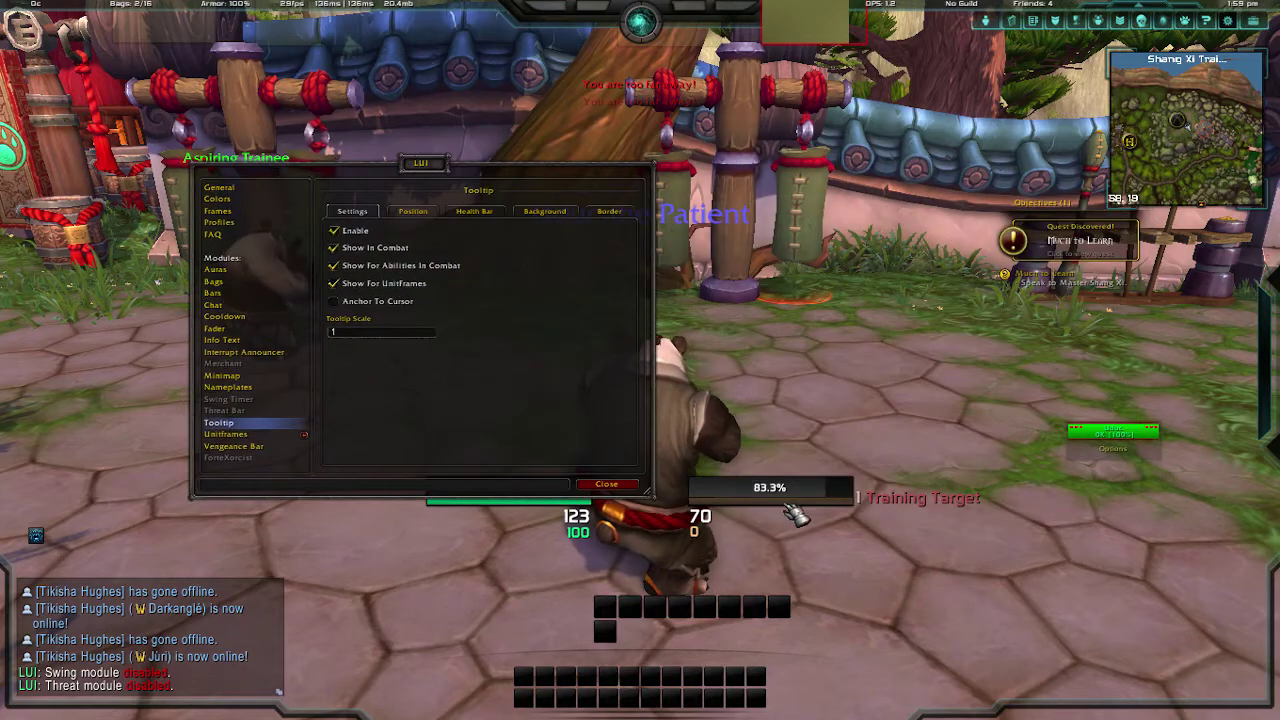
{"action": "mouse_move", "coordinate": [790, 500]}
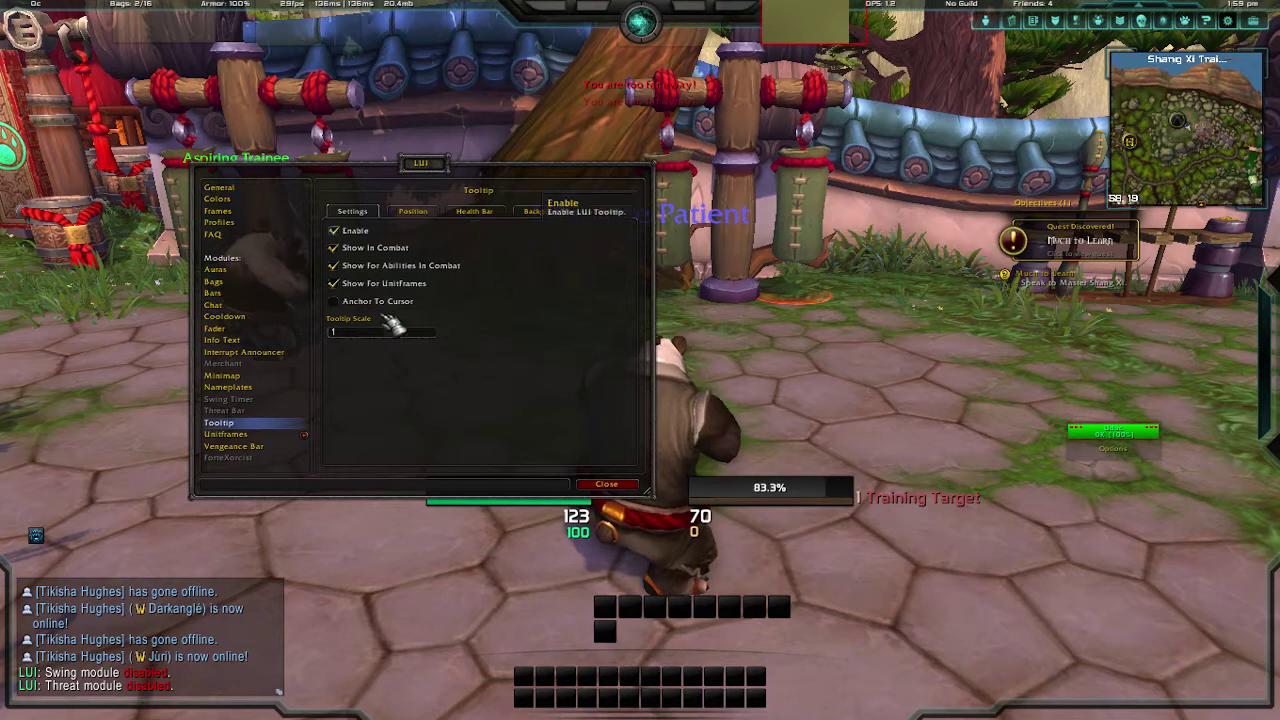
{"action": "left_click", "coordinate": [413, 211]}
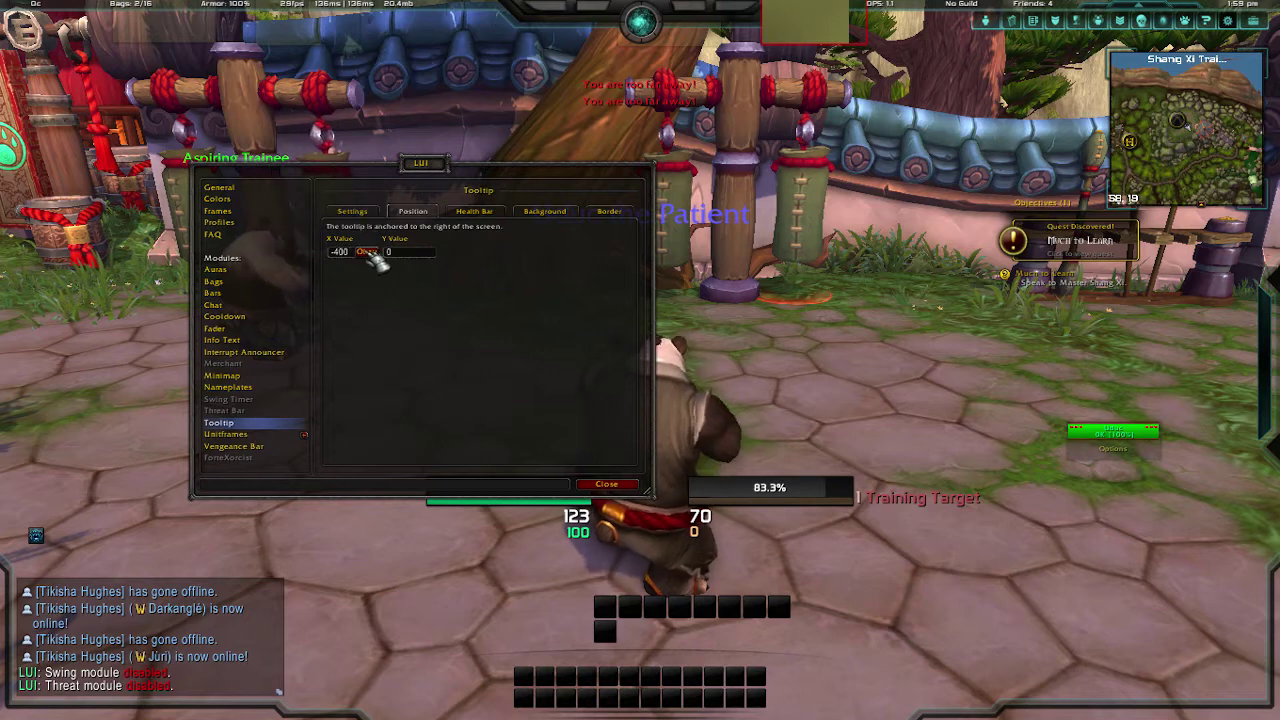
{"action": "mouse_move", "coordinate": [815, 490]}
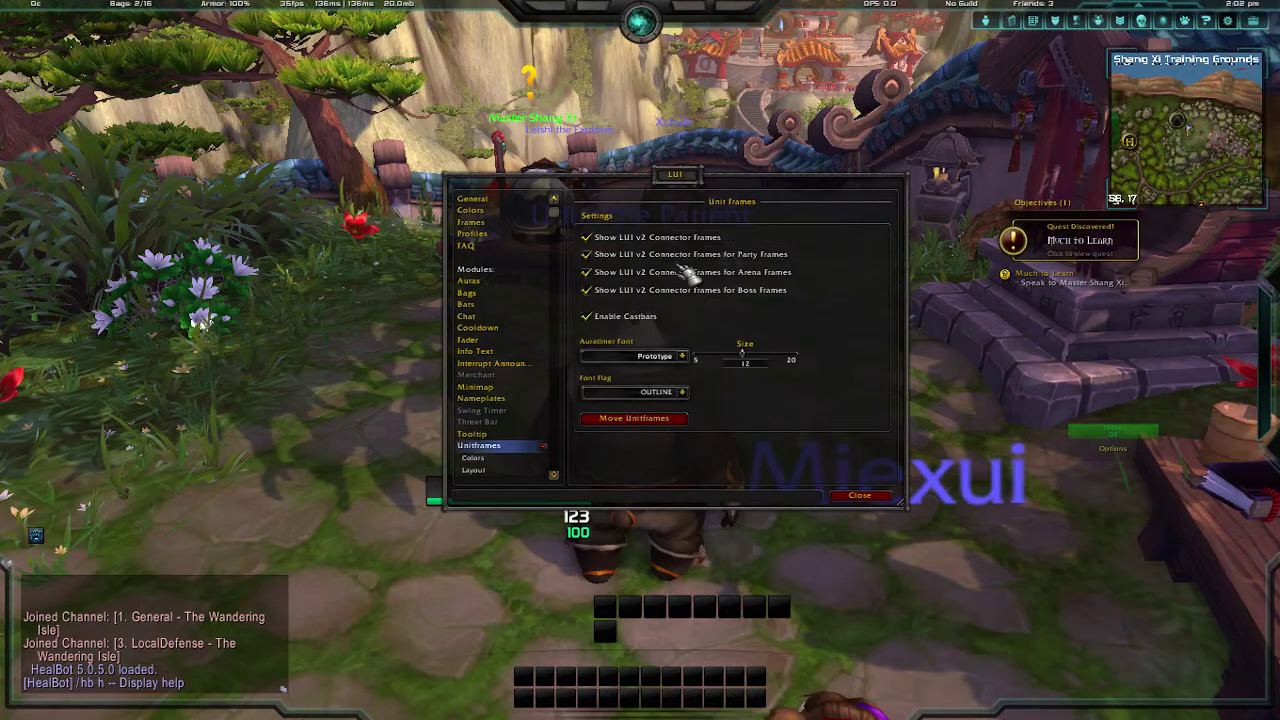
Move the configuration window up, unlock the unit frames for moving, and reposition the player, focus, pettarget and pet frames.
{"action": "left_click_drag", "start_coordinate": [683, 186], "coordinate": [652, 34]}
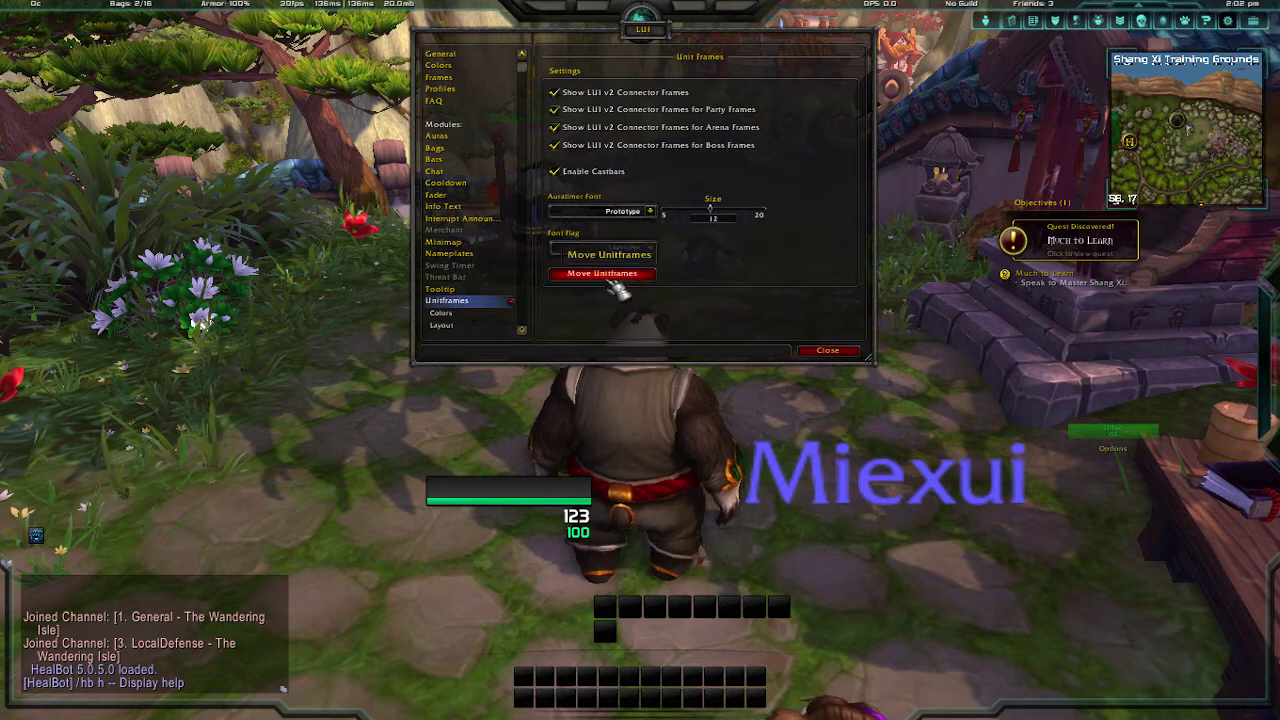
{"action": "left_click", "coordinate": [595, 273]}
{"action": "left_click_drag", "start_coordinate": [508, 490], "coordinate": [315, 382]}
{"action": "left_click_drag", "start_coordinate": [320, 523], "coordinate": [196, 467]}
{"action": "left_click_drag", "start_coordinate": [645, 466], "coordinate": [613, 361]}
{"action": "left_click_drag", "start_coordinate": [640, 491], "coordinate": [480, 479]}
Reposition the target, targettarget, arena and boss frames along with the target and player castbars.
{"action": "left_click_drag", "start_coordinate": [777, 486], "coordinate": [856, 309]}
{"action": "left_click_drag", "start_coordinate": [720, 578], "coordinate": [720, 439]}
{"action": "left_click_drag", "start_coordinate": [640, 612], "coordinate": [231, 533]}
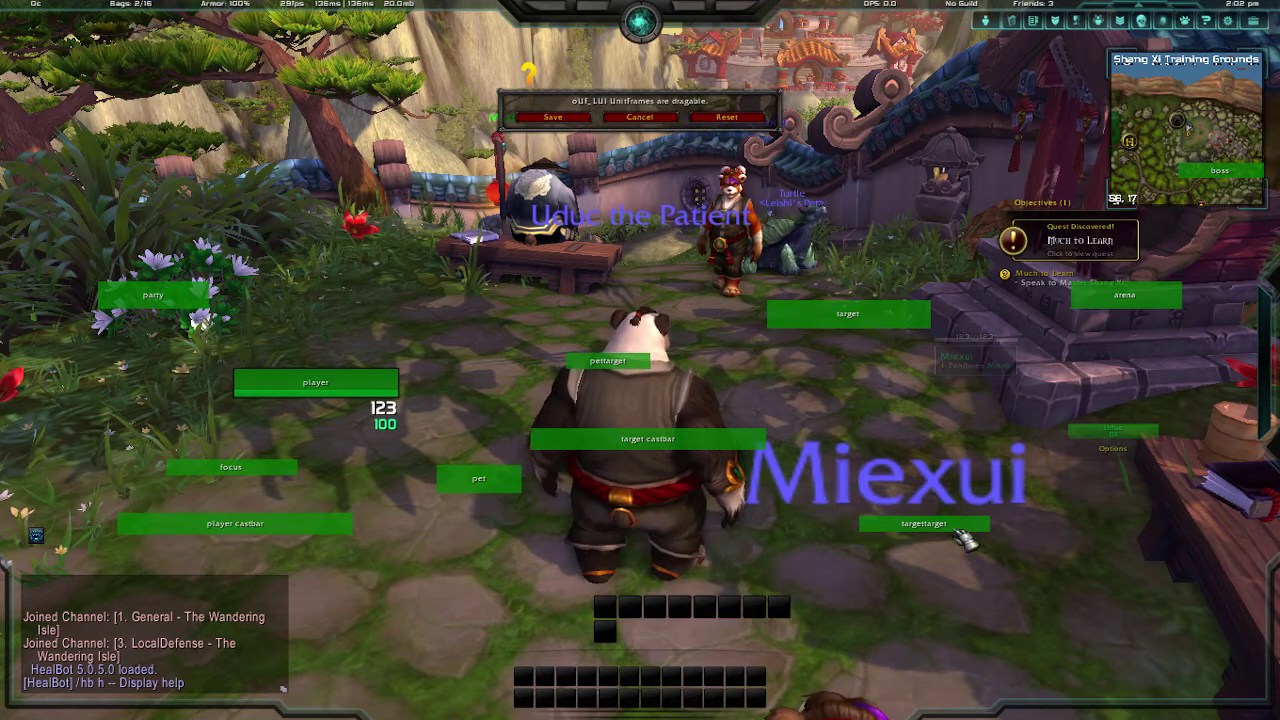
{"action": "left_click_drag", "start_coordinate": [955, 530], "coordinate": [1052, 541]}
{"action": "left_click_drag", "start_coordinate": [830, 318], "coordinate": [916, 183]}
{"action": "left_click_drag", "start_coordinate": [1148, 290], "coordinate": [926, 377]}
{"action": "left_click_drag", "start_coordinate": [1237, 181], "coordinate": [1122, 340]}
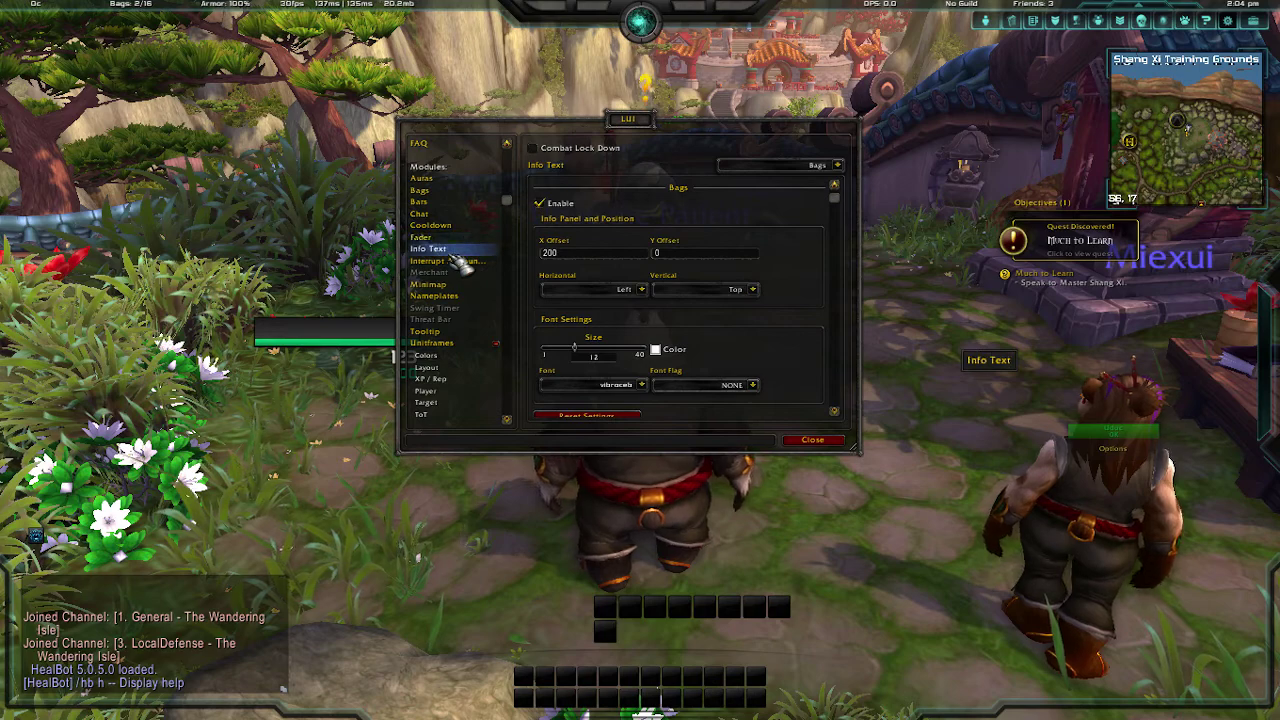
Review the available info text elements and set the Bags info text's font size to 19.
{"action": "scroll", "coordinate": [450, 220], "scroll_direction": "down", "scroll_amount": 1}
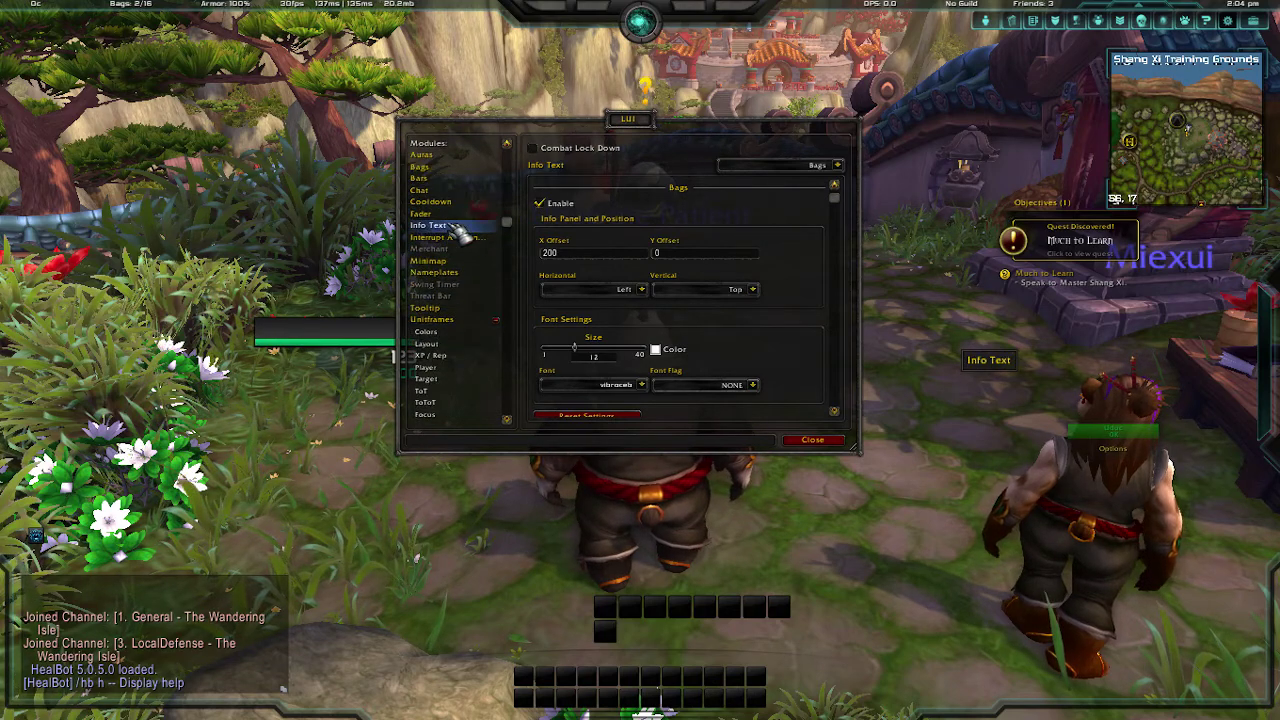
{"action": "scroll", "coordinate": [445, 290], "scroll_direction": "up", "scroll_amount": 1}
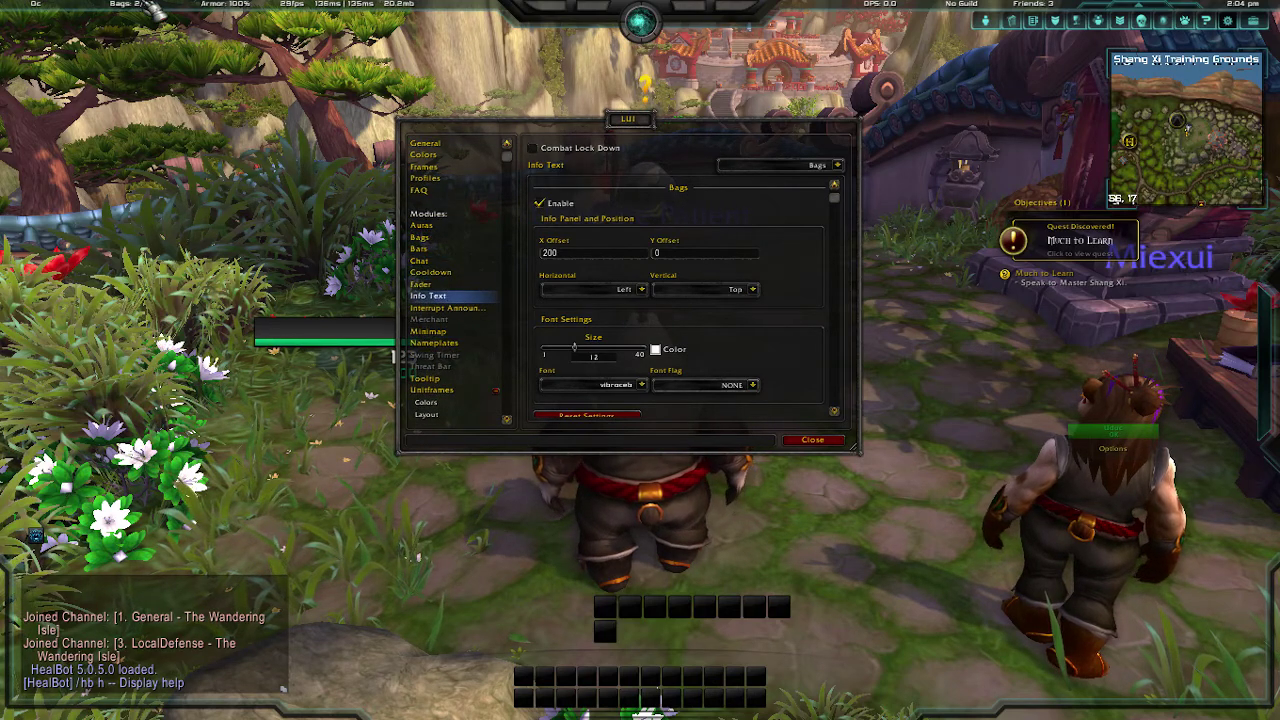
{"action": "mouse_move", "coordinate": [143, 16]}
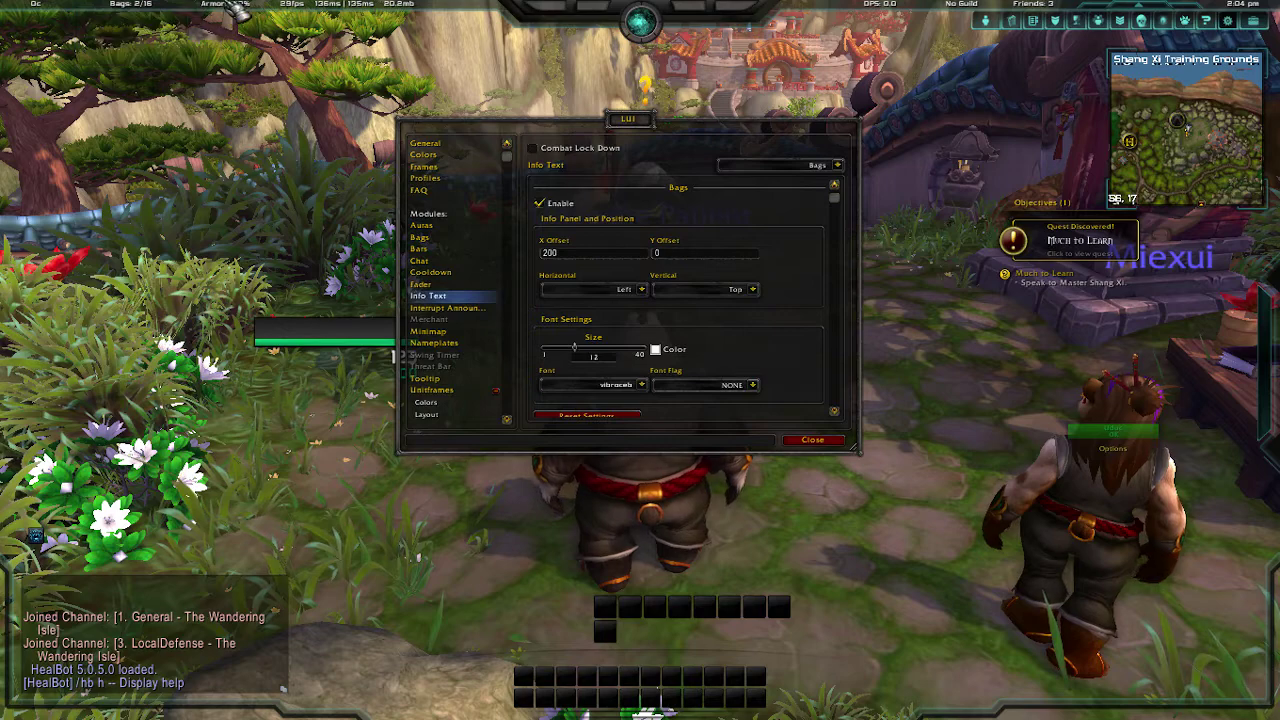
{"action": "mouse_move", "coordinate": [333, 10]}
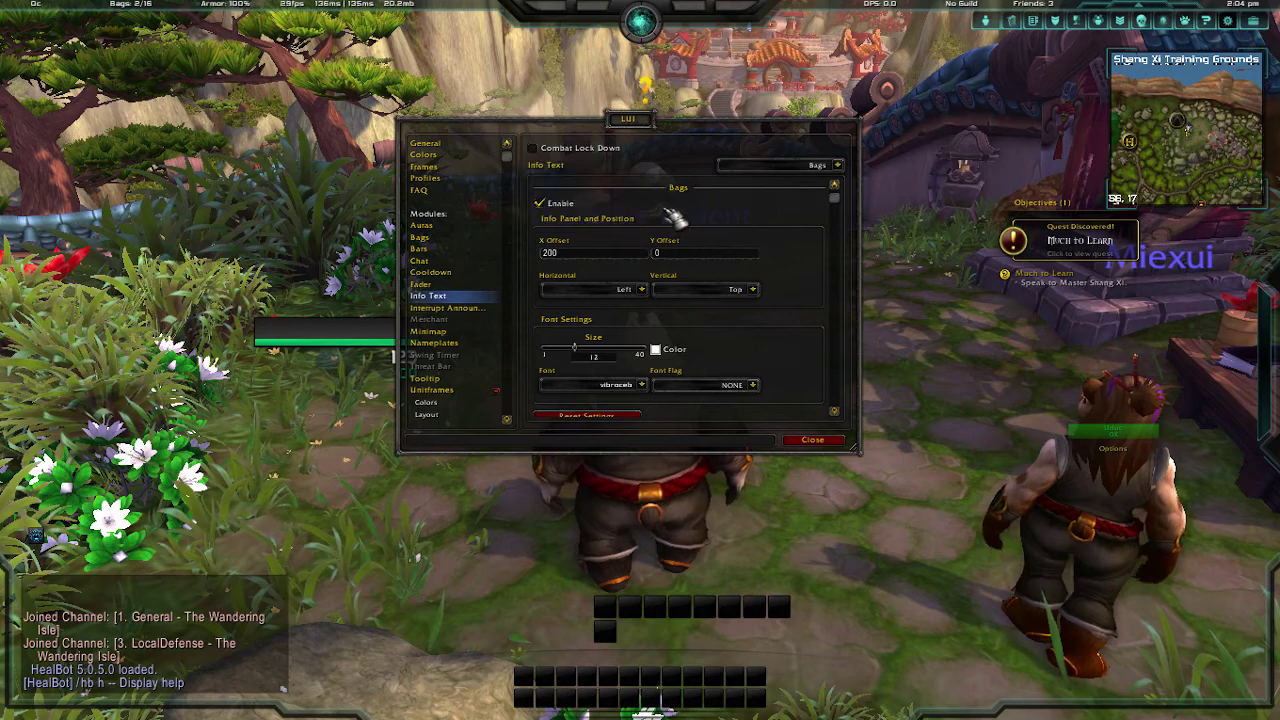
{"action": "left_click", "coordinate": [837, 166]}
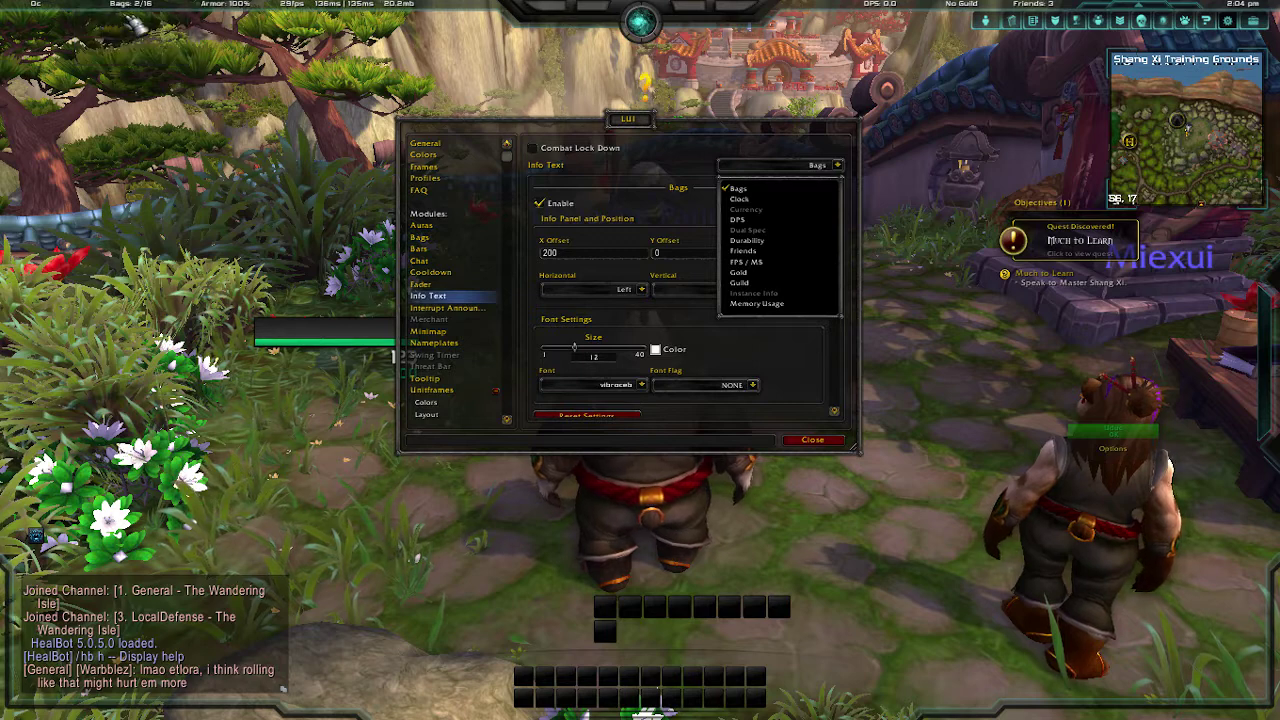
{"action": "left_click", "coordinate": [645, 200]}
{"action": "left_click", "coordinate": [656, 200]}
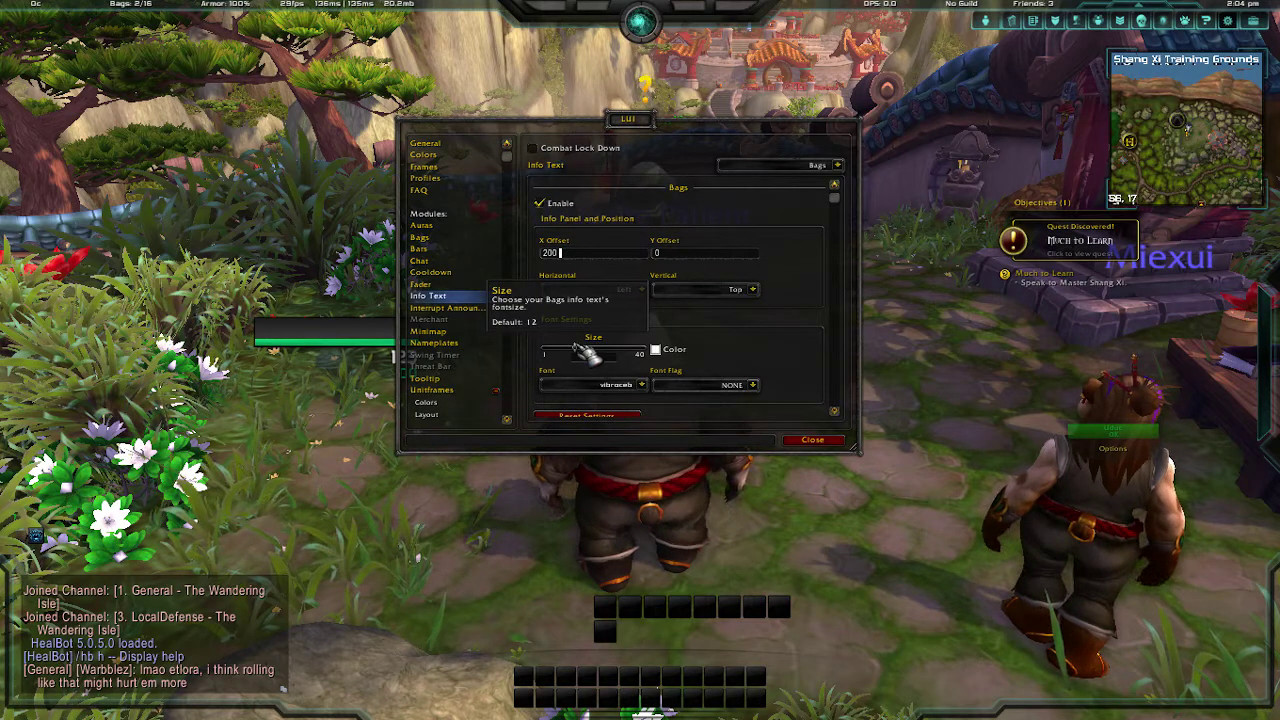
{"action": "mouse_move", "coordinate": [609, 347]}
{"action": "left_mouse_down"}
{"action": "mouse_move", "coordinate": [656, 348]}
{"action": "mouse_move", "coordinate": [600, 366]}
{"action": "left_mouse_up"}
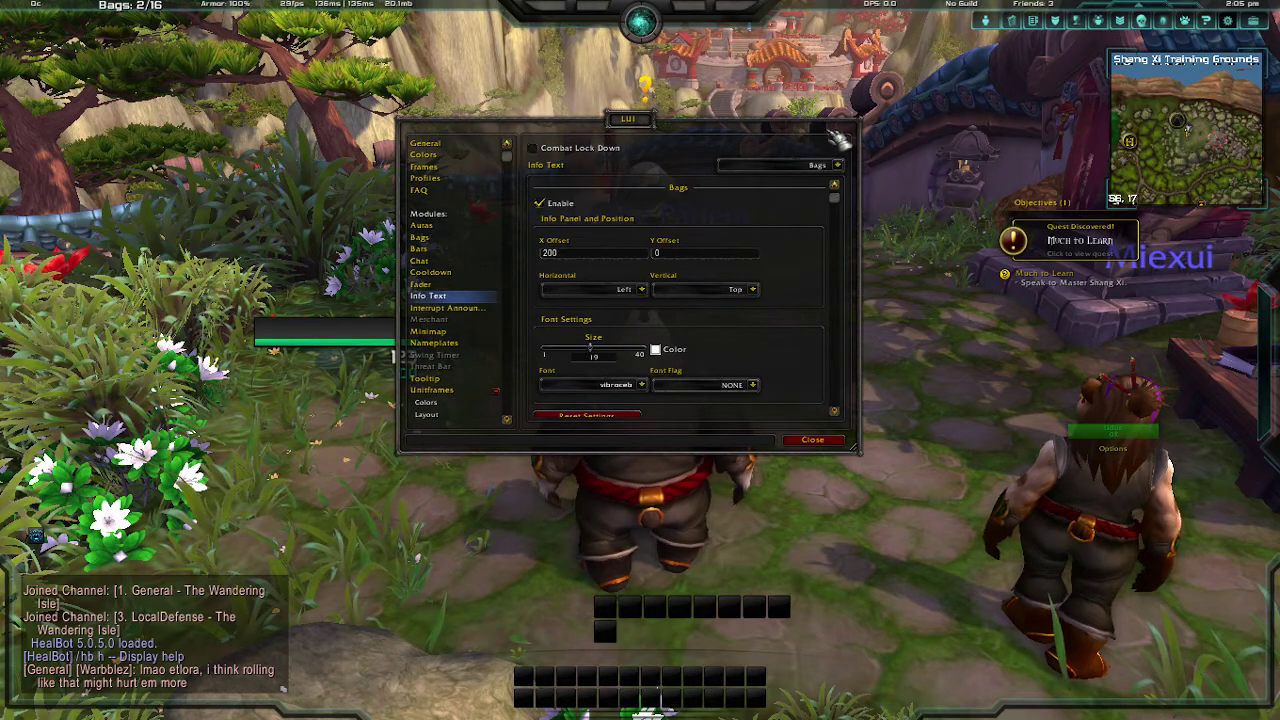
Switch the Info Text settings to Clock and set its font size to 19.
{"action": "left_click", "coordinate": [838, 166]}
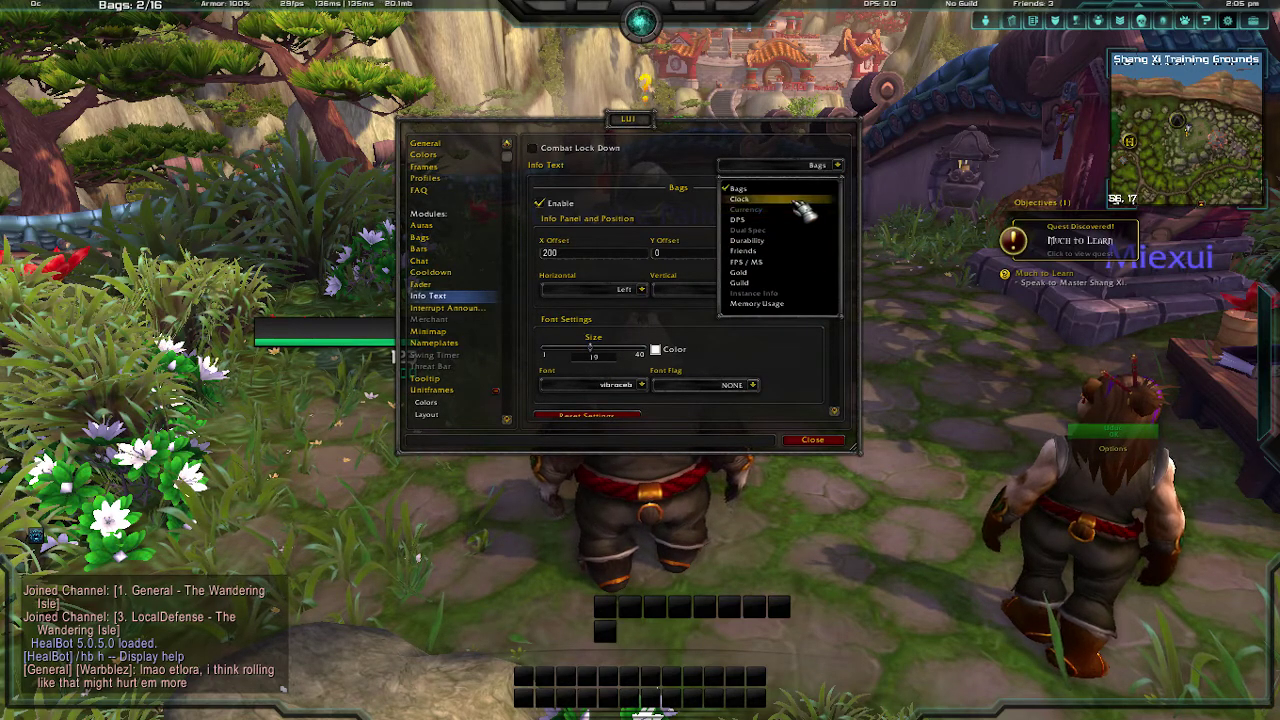
{"action": "left_click", "coordinate": [800, 201]}
{"action": "left_click_drag", "start_coordinate": [598, 396], "coordinate": [592, 410]}
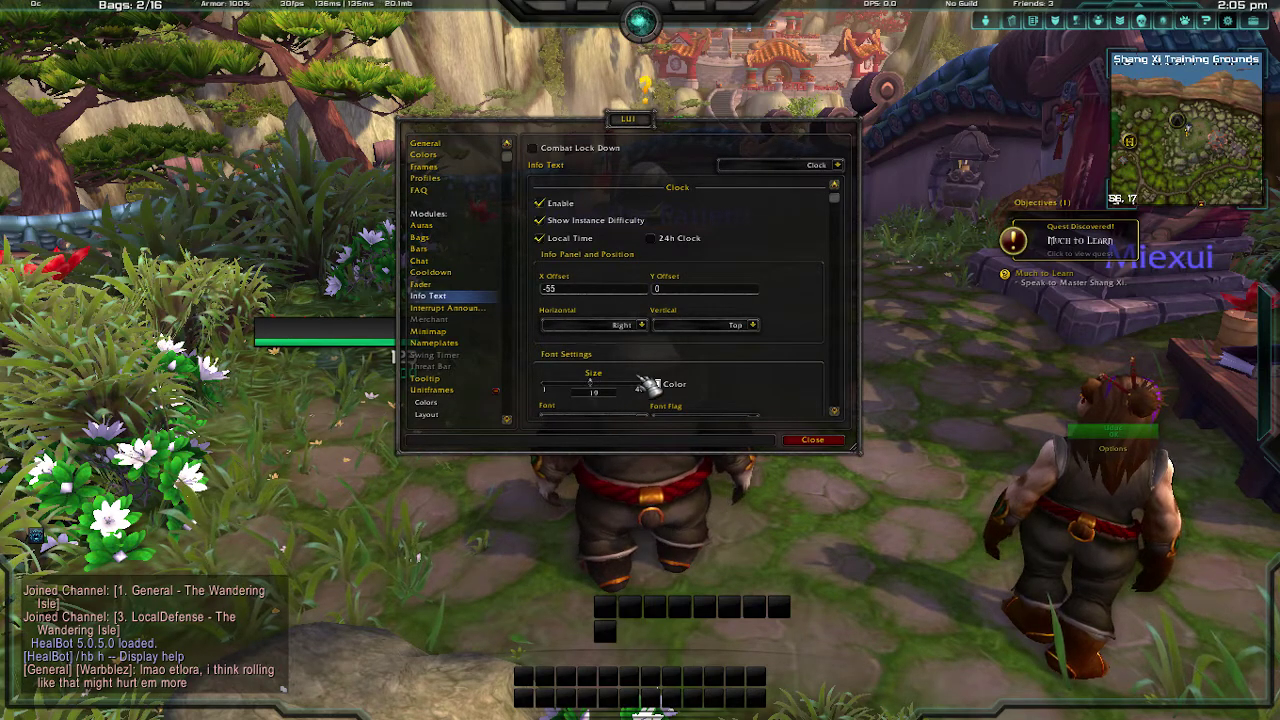
{"action": "mouse_move", "coordinate": [1268, 12]}
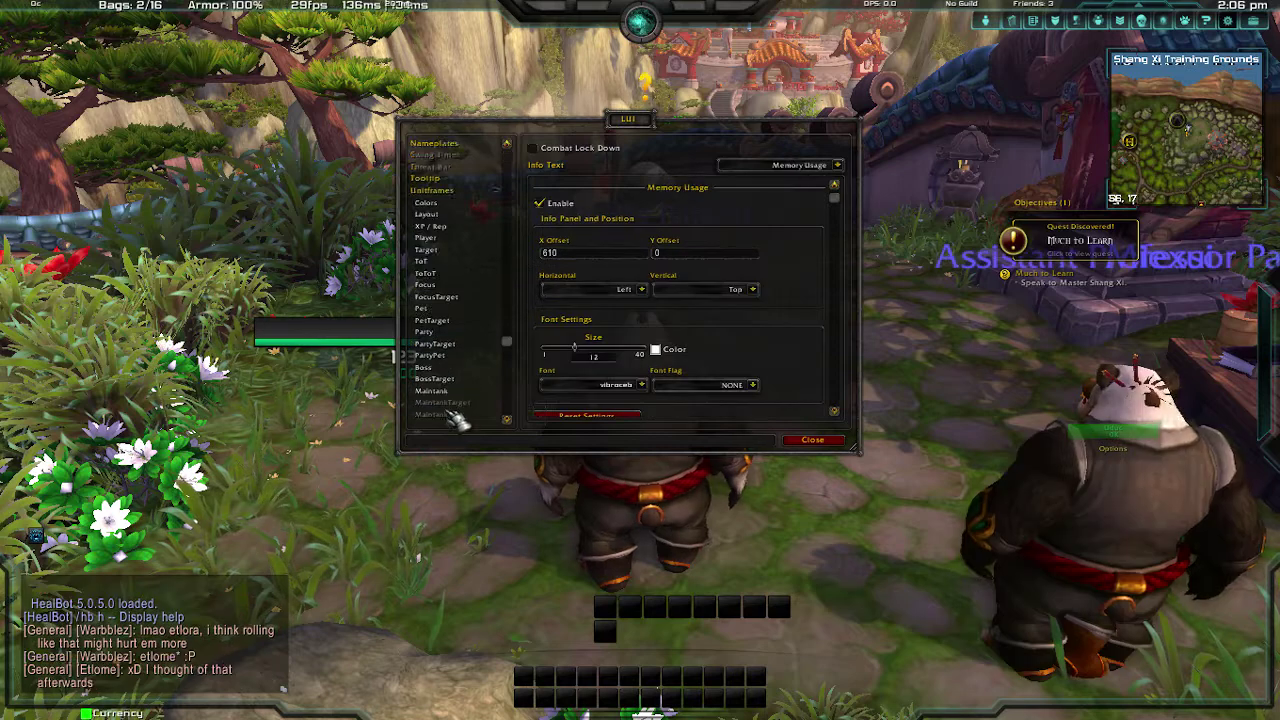
Examine the Unitframes sub-pages, including Target, Layout, Colors, XP / Rep, Party, PartyTarget and Maintank.
{"action": "scroll", "coordinate": [466, 251], "scroll_direction": "up", "scroll_amount": 1}
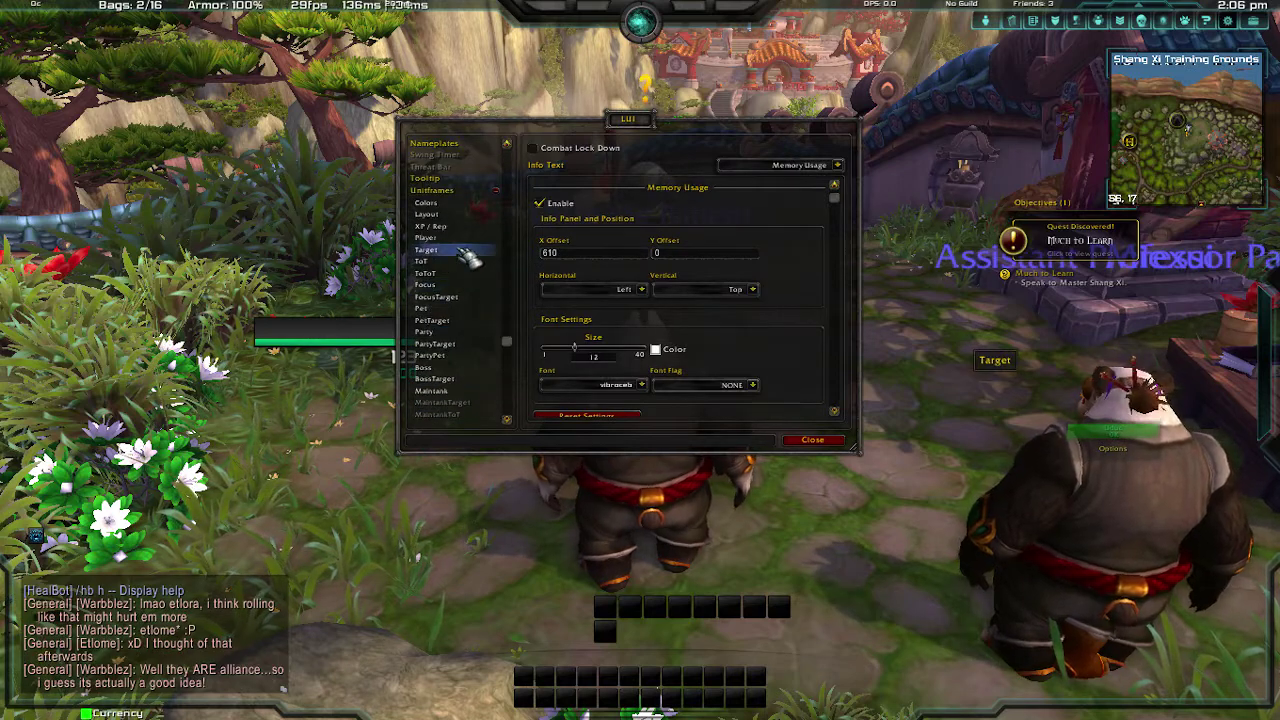
{"action": "left_click", "coordinate": [466, 251]}
{"action": "left_click", "coordinate": [460, 216]}
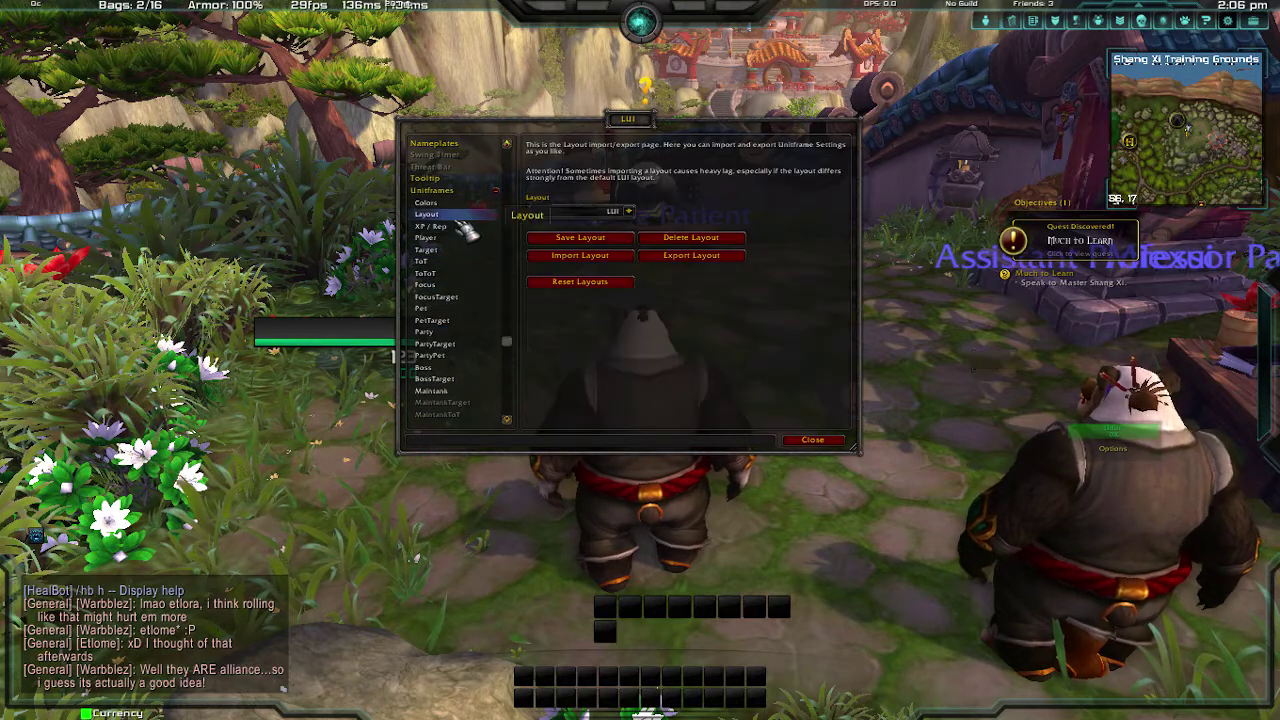
{"action": "left_click", "coordinate": [458, 203]}
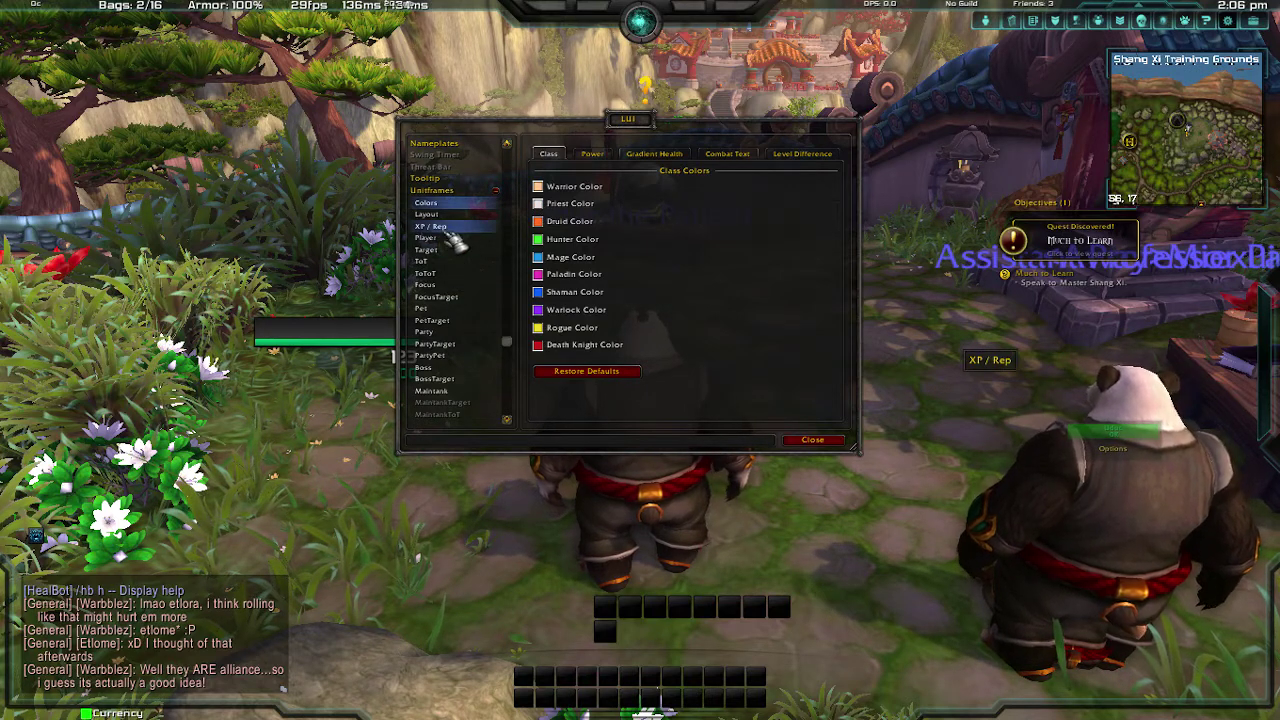
{"action": "left_click", "coordinate": [452, 228]}
{"action": "left_click", "coordinate": [445, 331]}
{"action": "left_click", "coordinate": [444, 344]}
{"action": "left_click", "coordinate": [442, 390]}
{"action": "scroll", "coordinate": [450, 385], "scroll_direction": "down", "scroll_amount": 2}
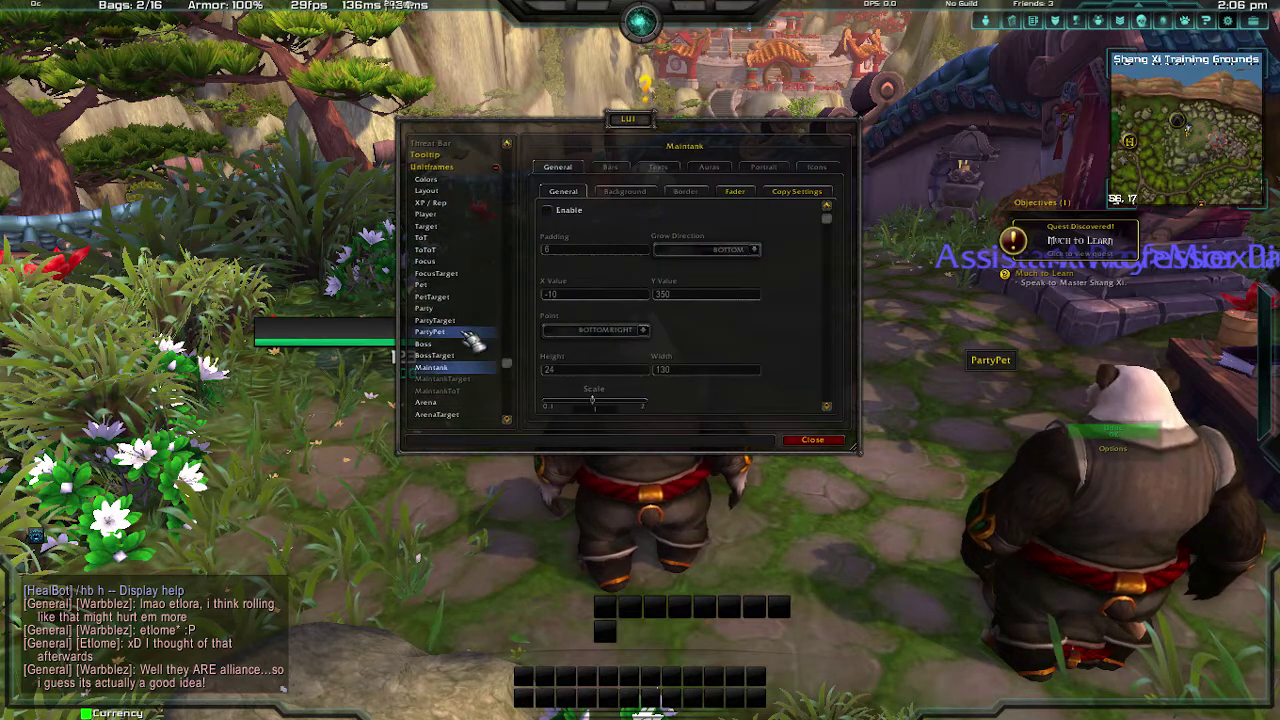
{"action": "scroll", "coordinate": [472, 334], "scroll_direction": "up", "scroll_amount": 5}
{"action": "scroll", "coordinate": [482, 325], "scroll_direction": "up", "scroll_amount": 14}
{"action": "scroll", "coordinate": [472, 268], "scroll_direction": "down", "scroll_amount": 4}
{"action": "scroll", "coordinate": [490, 270], "scroll_direction": "down", "scroll_amount": 5}
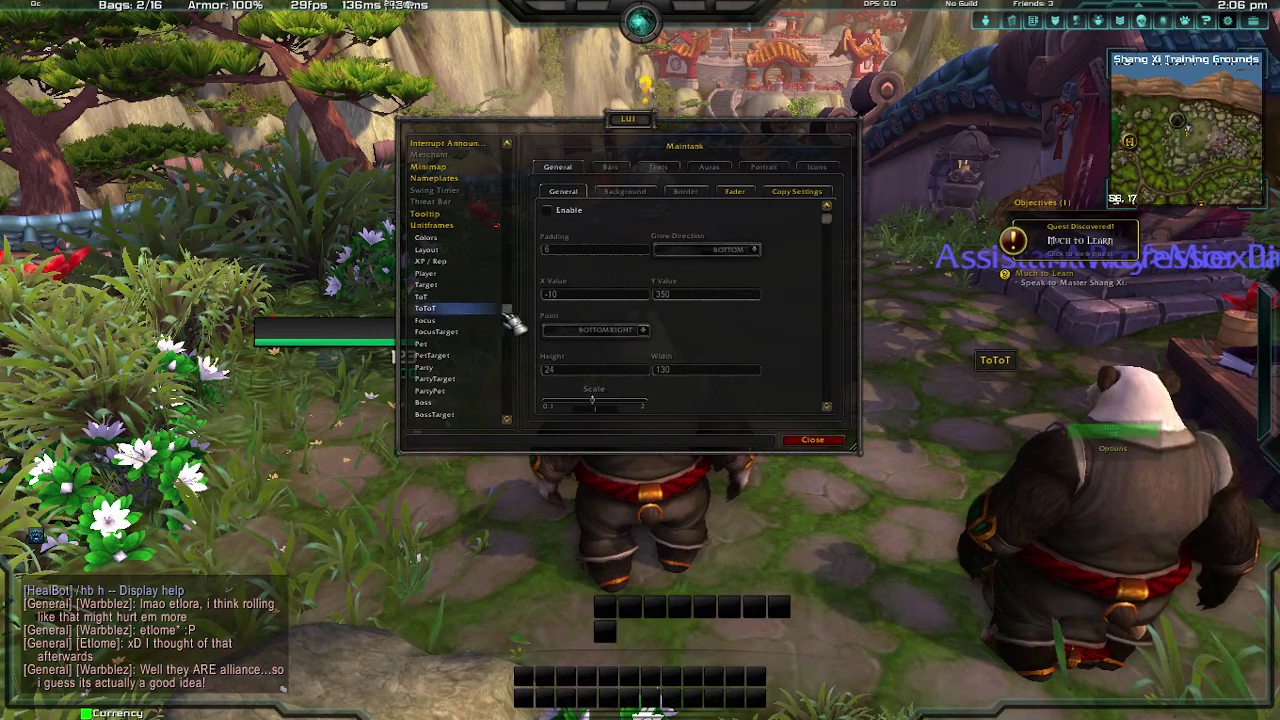